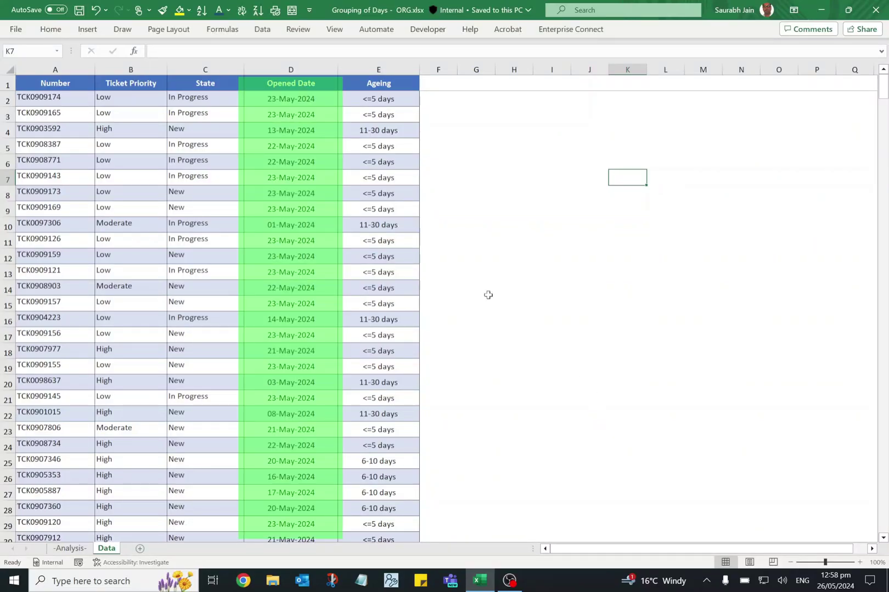
Inspect the Opened Date column, the date value in D3 and the ageing formula in E2, then view the Analysis sheet
click(291, 62)
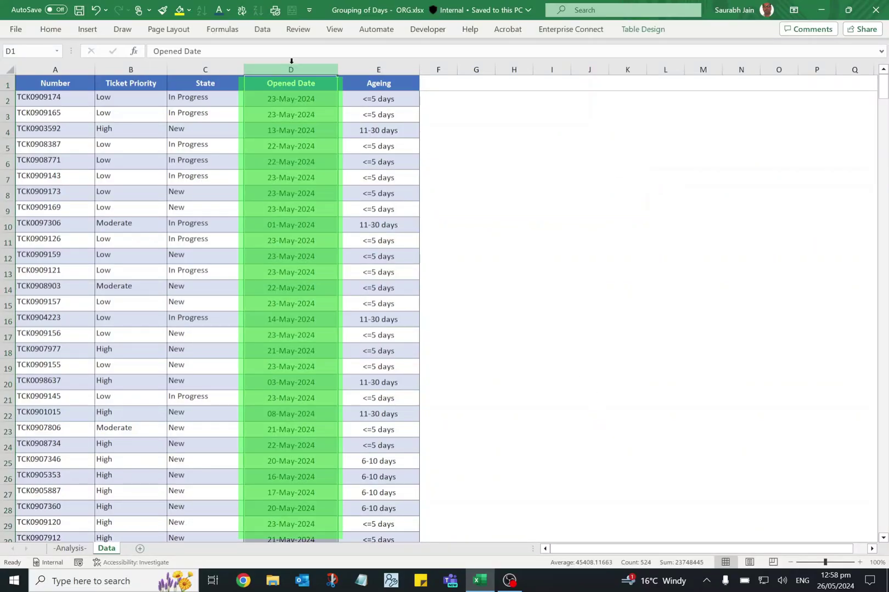
click(295, 116)
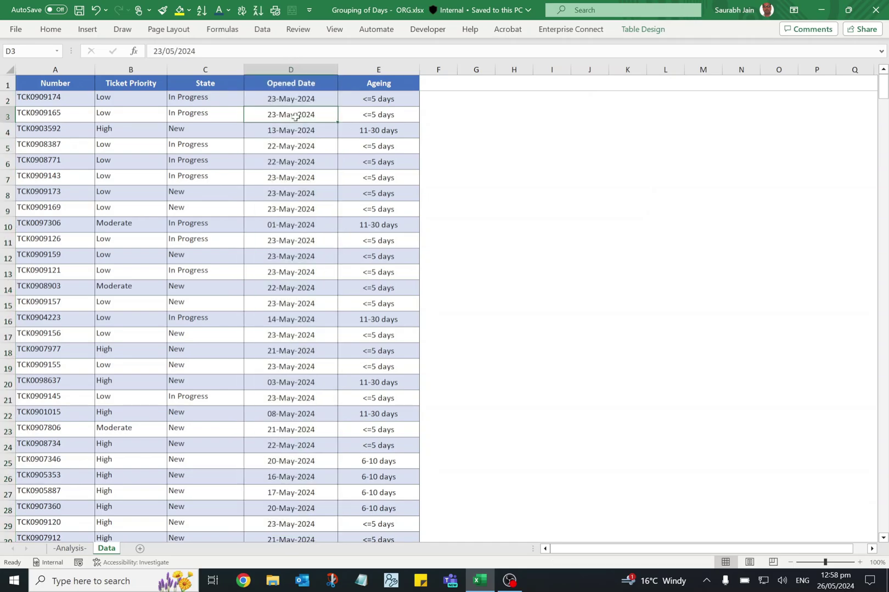
click(398, 98)
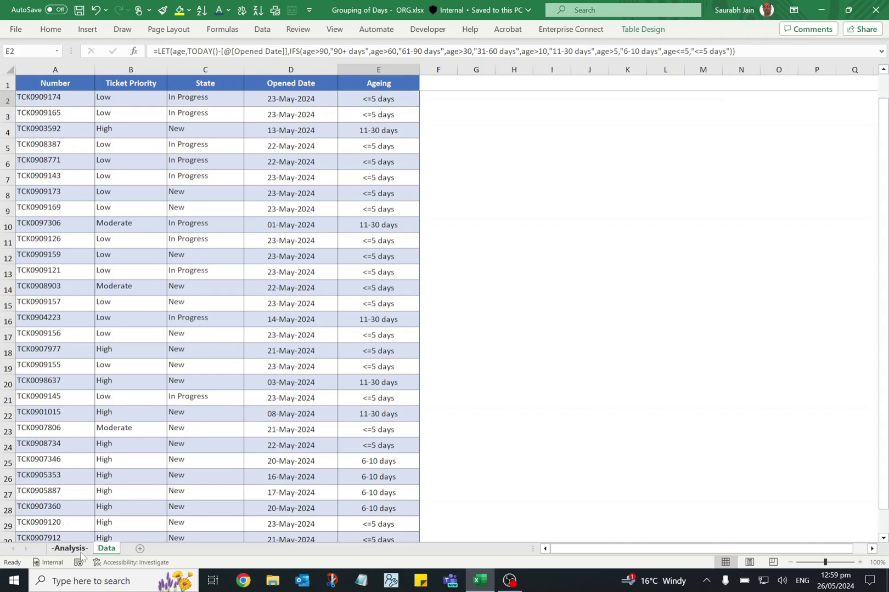
click(81, 550)
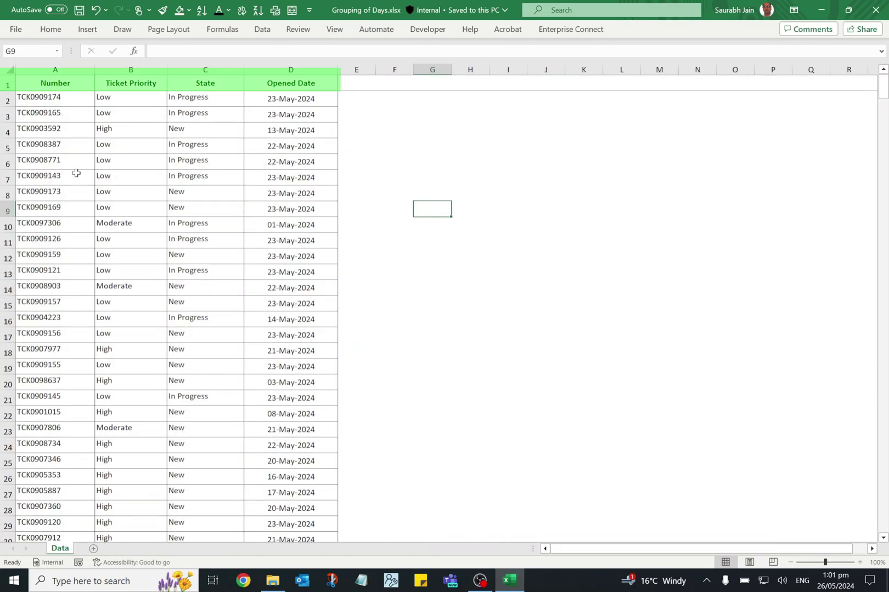
Point out the Ticket Priority, State and Opened Date columns, then select cell C3 in the ticket data
click(142, 82)
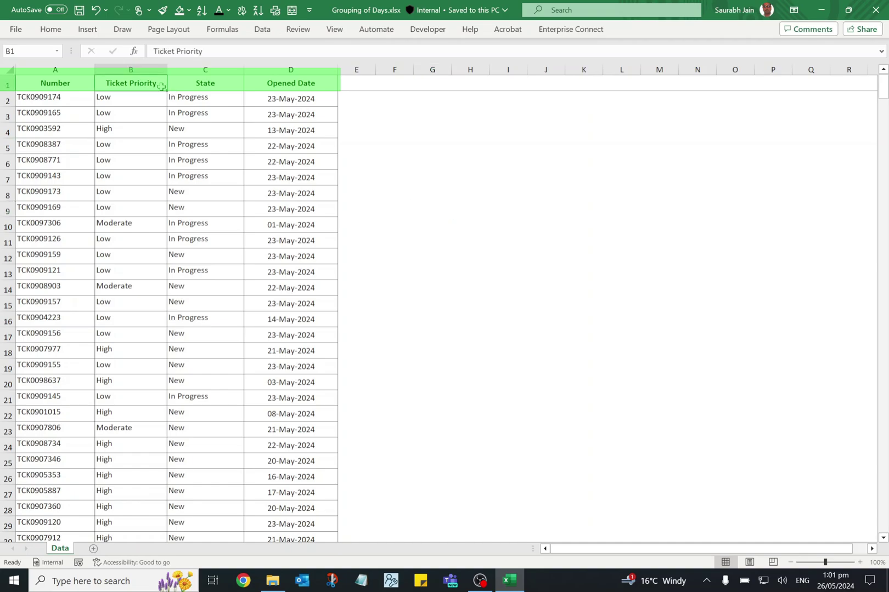
click(202, 83)
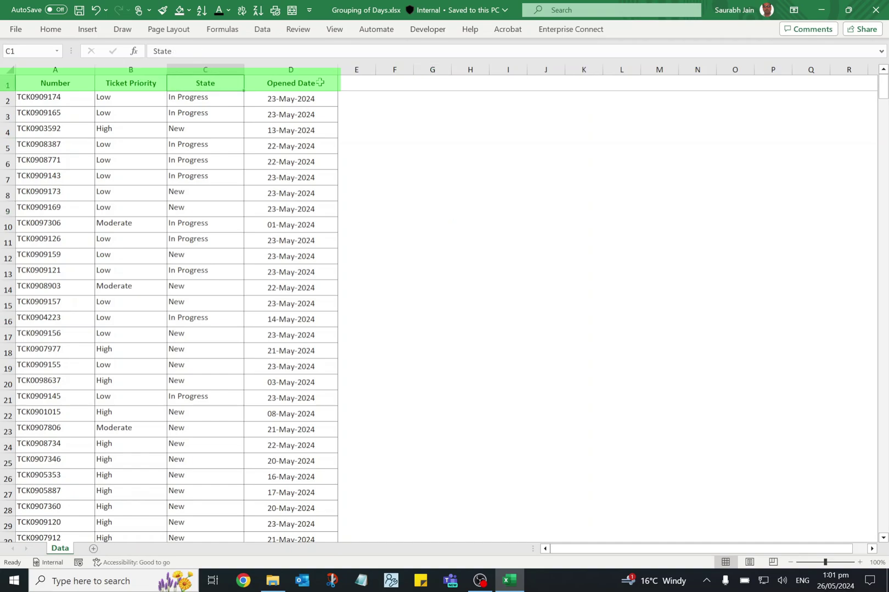
click(320, 82)
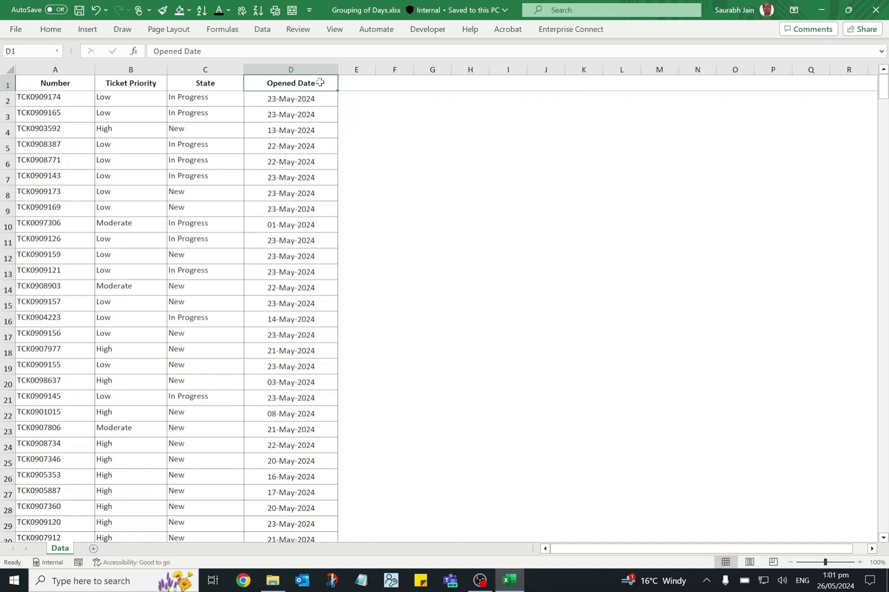
click(220, 115)
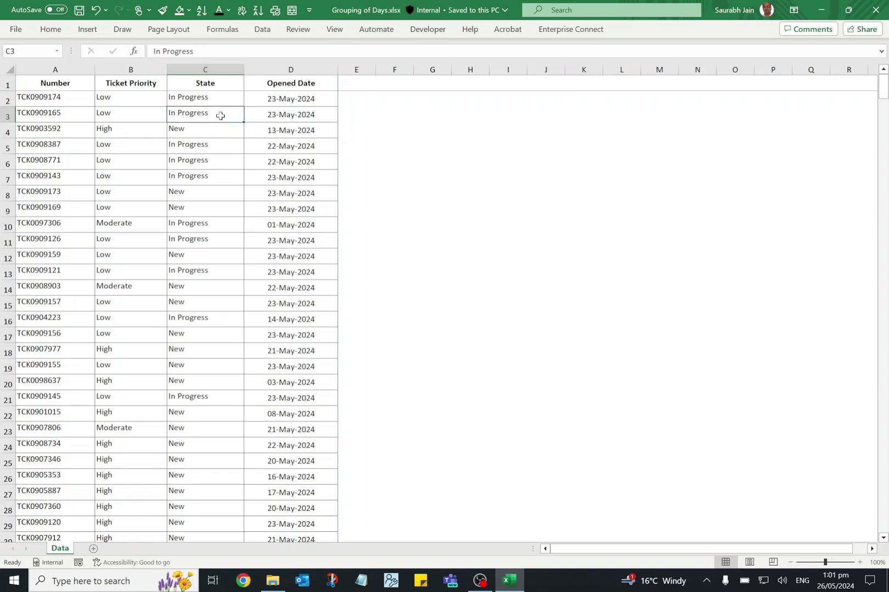
Convert the ticket range A1:D524 into a table, keeping 'My table has headers' ticked
key(ctrl+t)
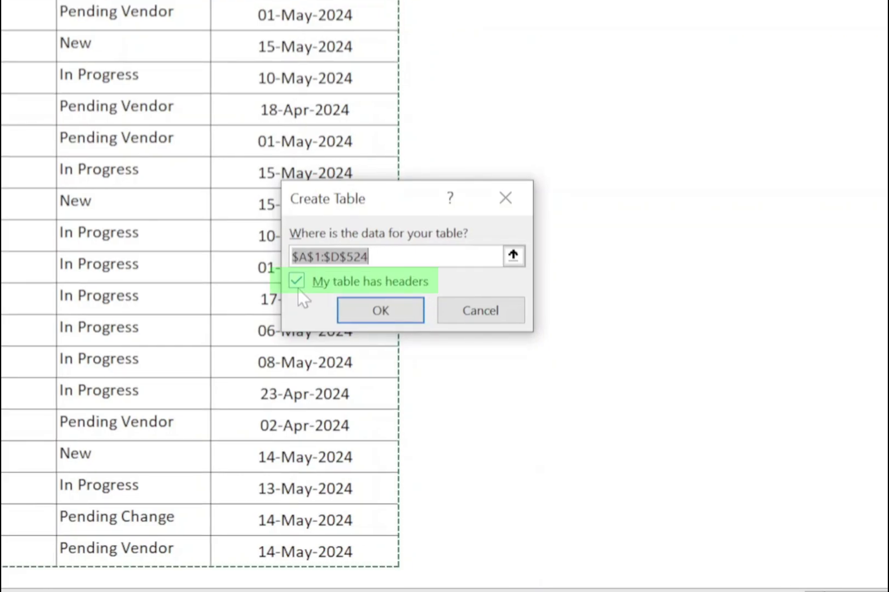
click(371, 311)
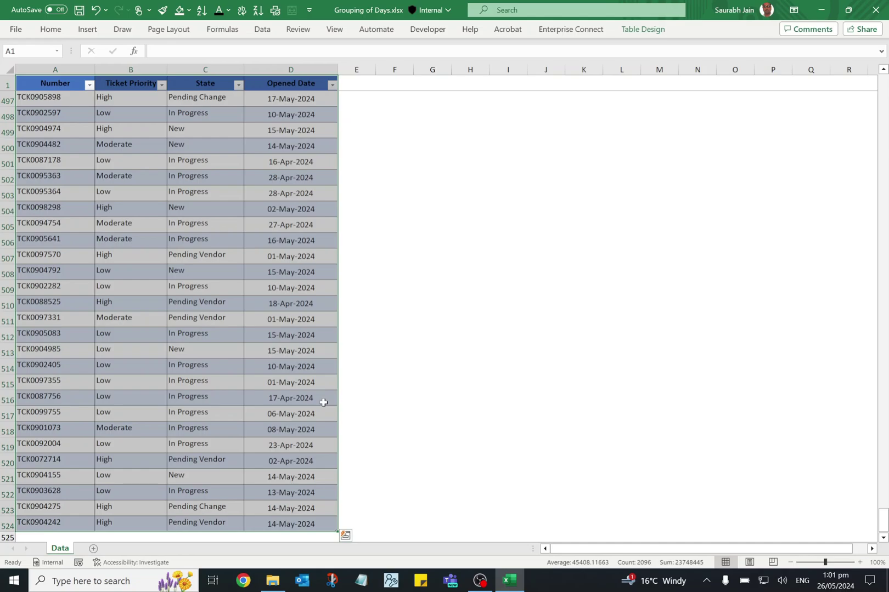
Add an 'Ageing' header in E1 to extend the table, then move to cell E2
click(570, 366)
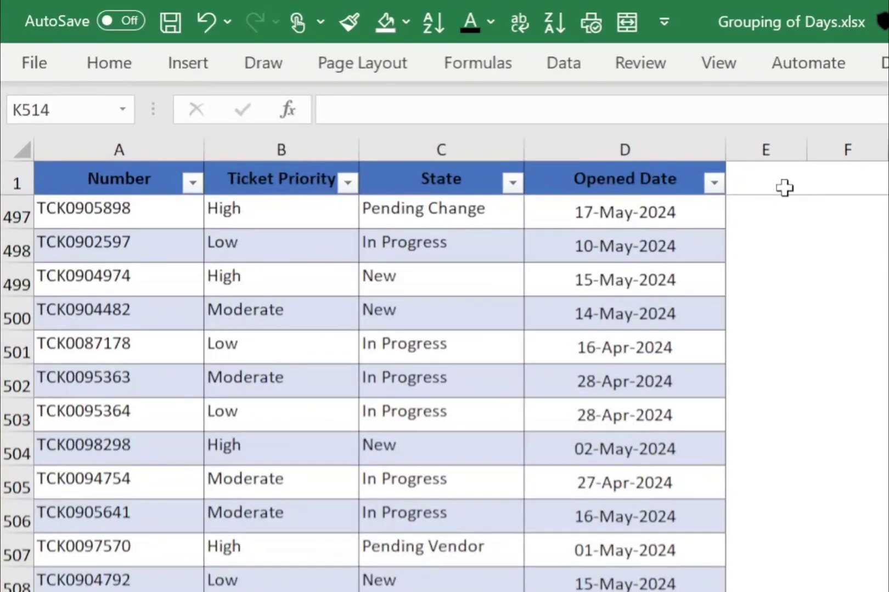
click(784, 188)
text(Ageing)
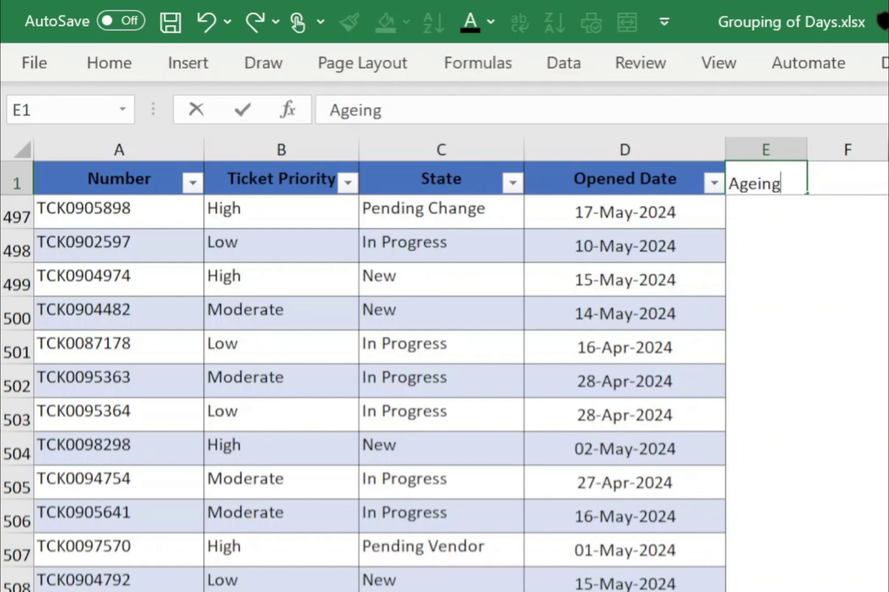
key(ctrl+Return)
key(Down)
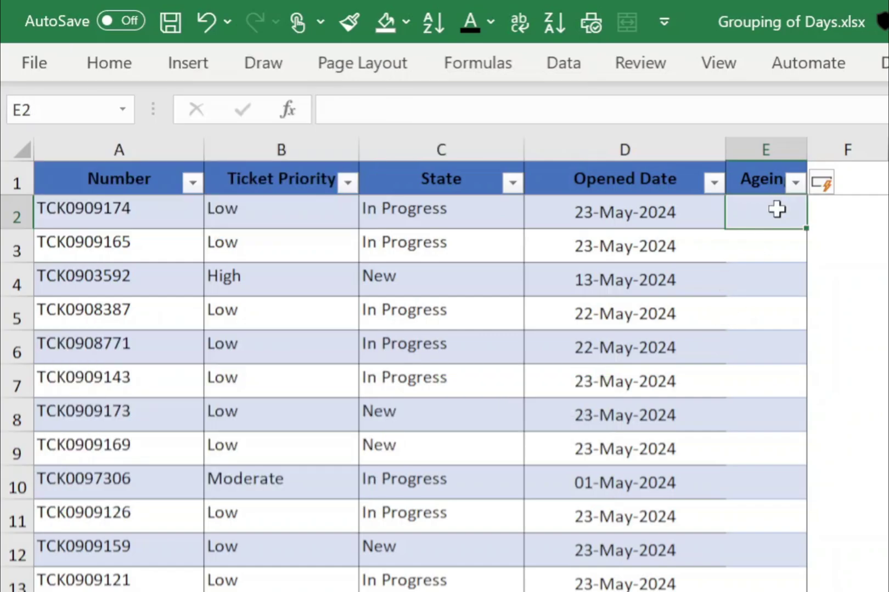
Start E2's formula with =LET(age,today()- followed by the row's [@[Opened Date]] reference
text(=LET)
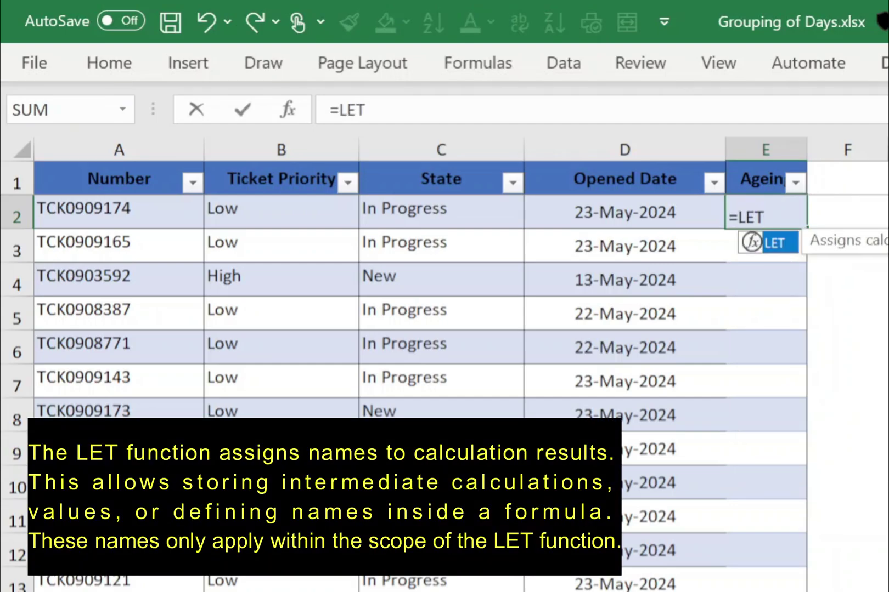
text(()
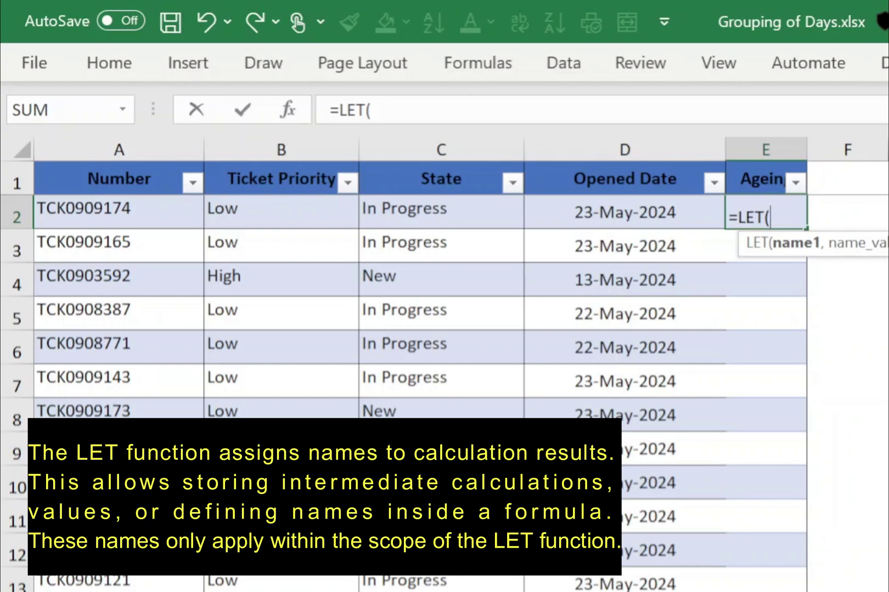
text(age)
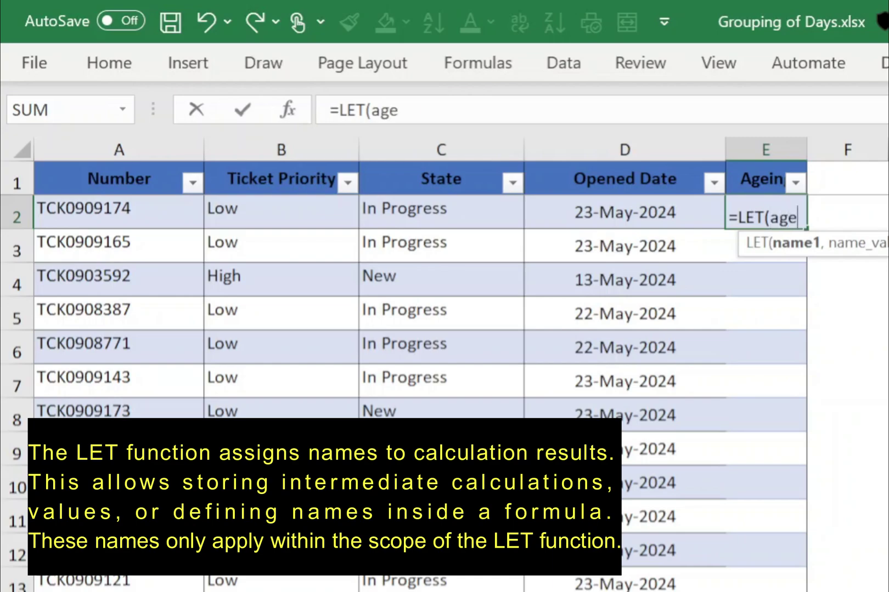
text(,)
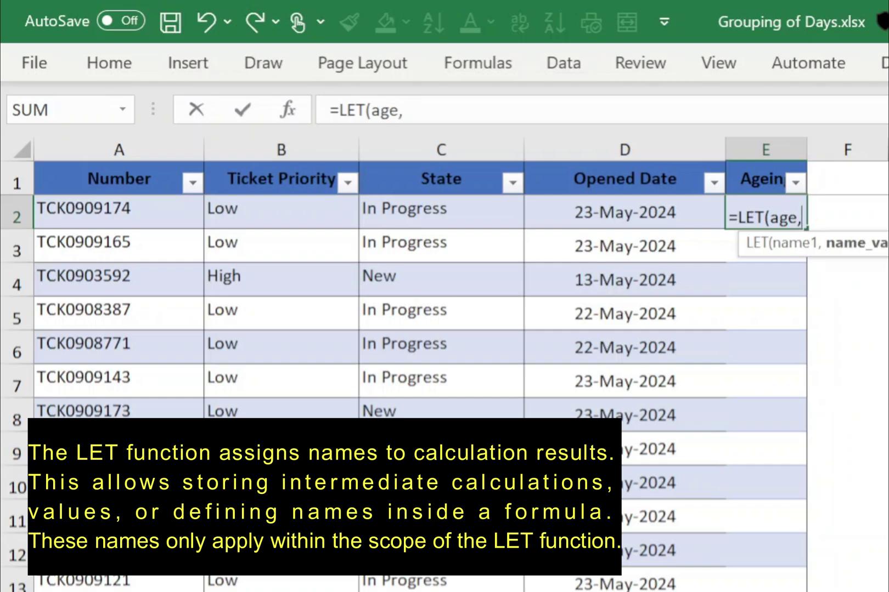
text(tod)
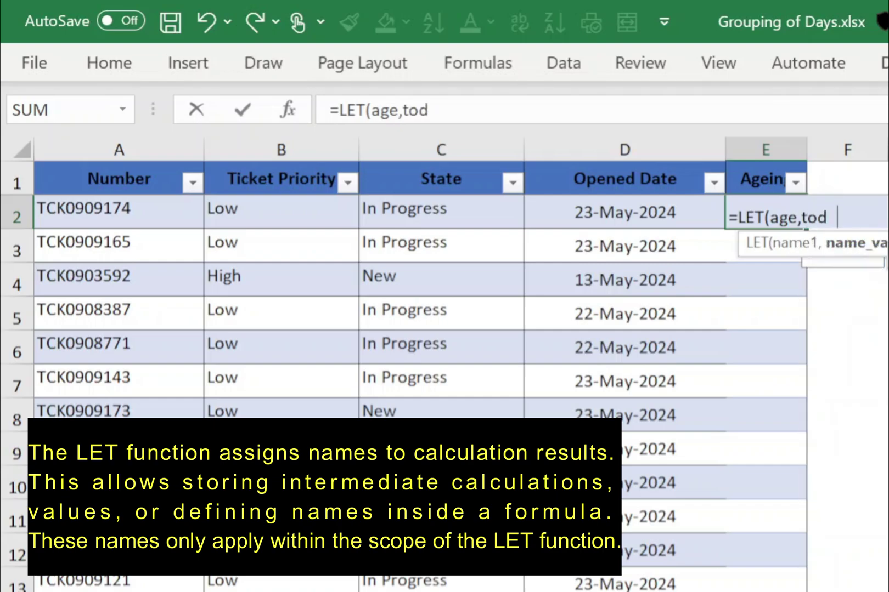
text(ay())
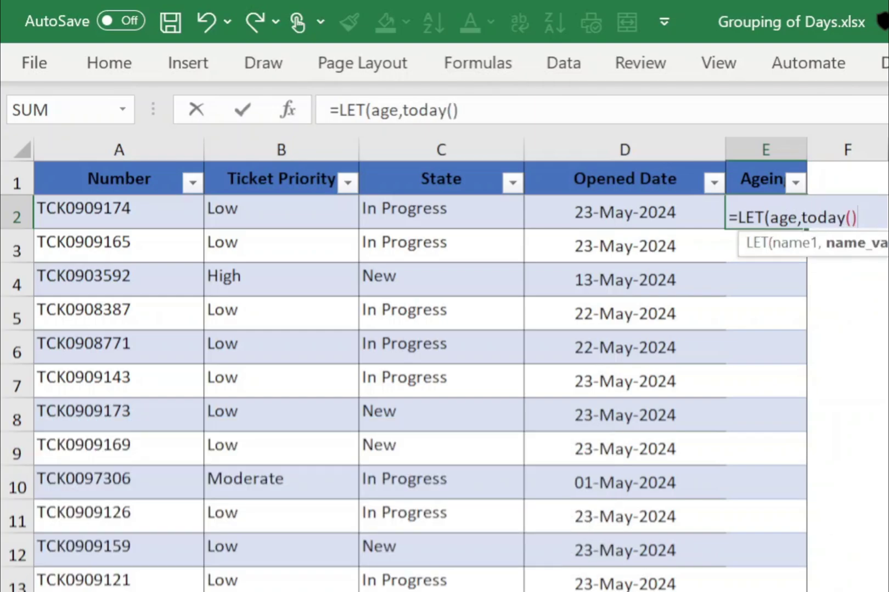
text(-)
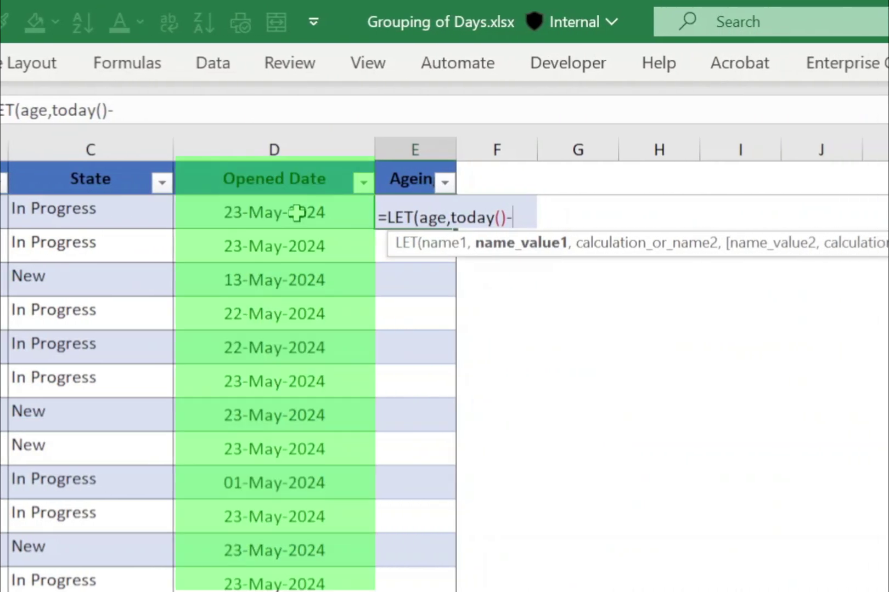
click(296, 213)
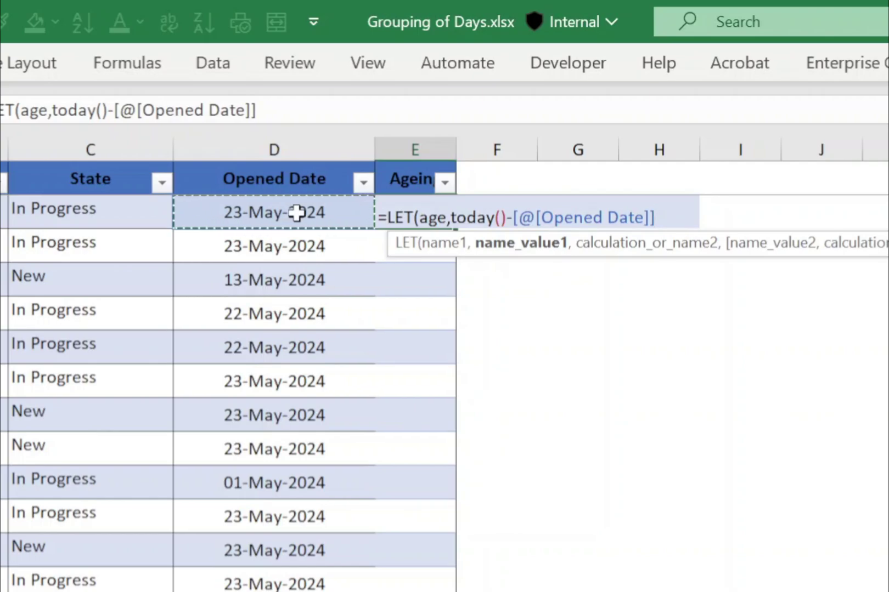
Continue the formula with IFS buckets: 90+ days, 61-90 days, 31-60 days, 11-30, then age>5
text(,IFS)
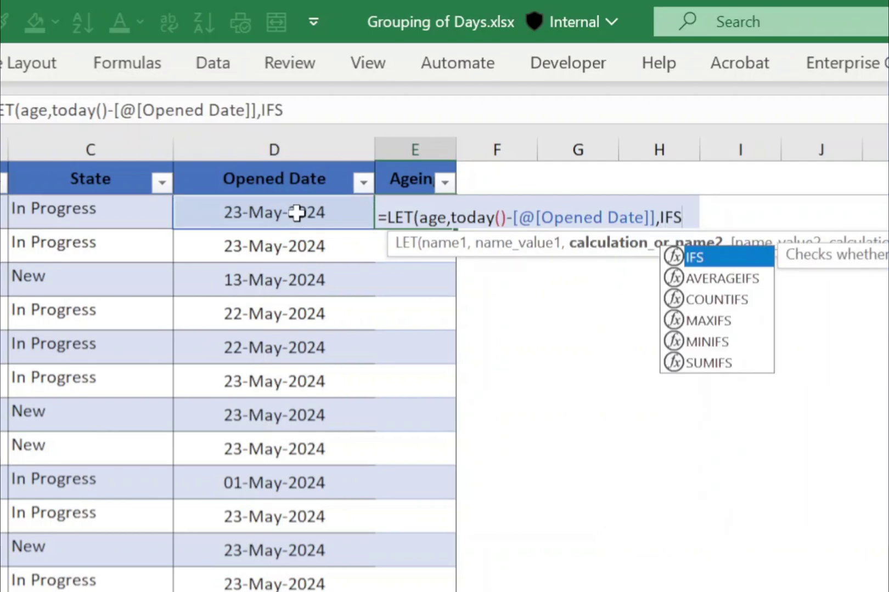
text(()
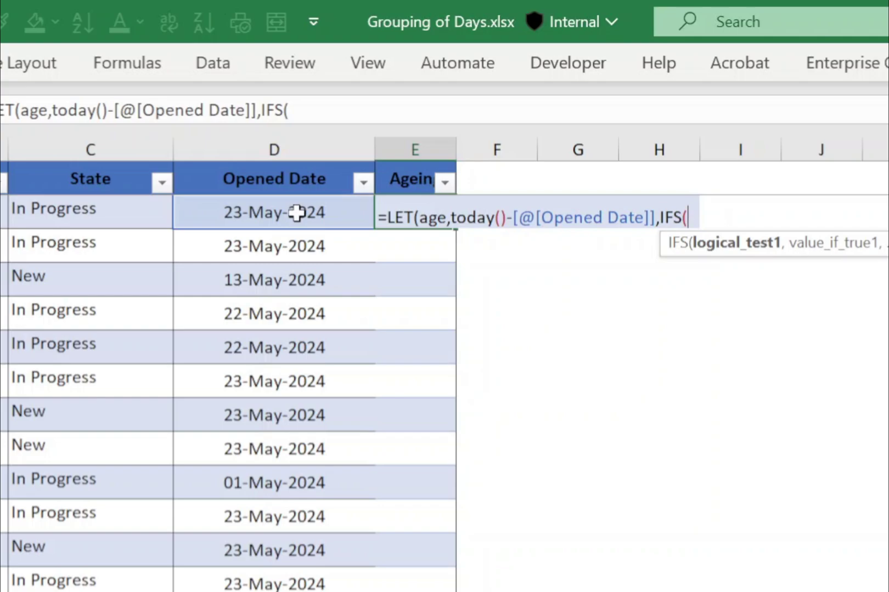
text(a)
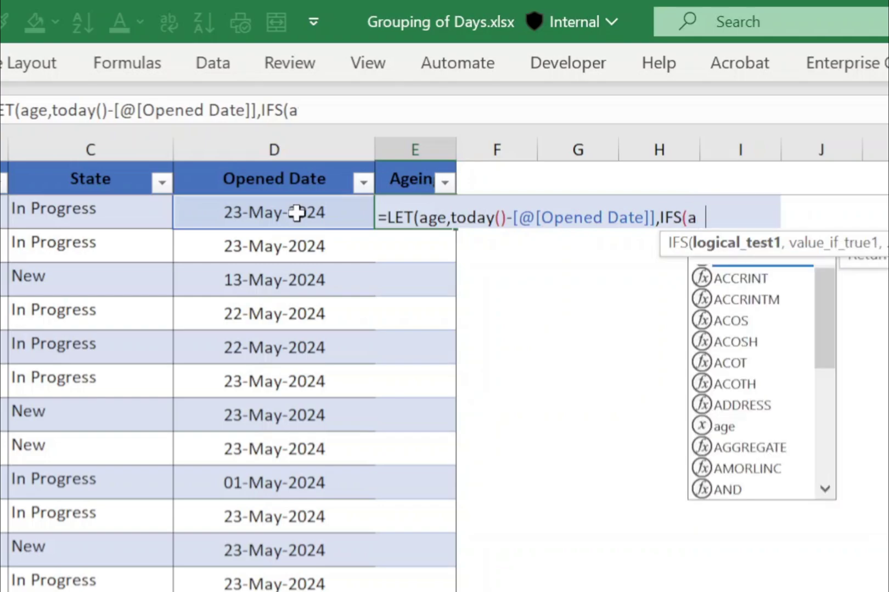
text(ge>)
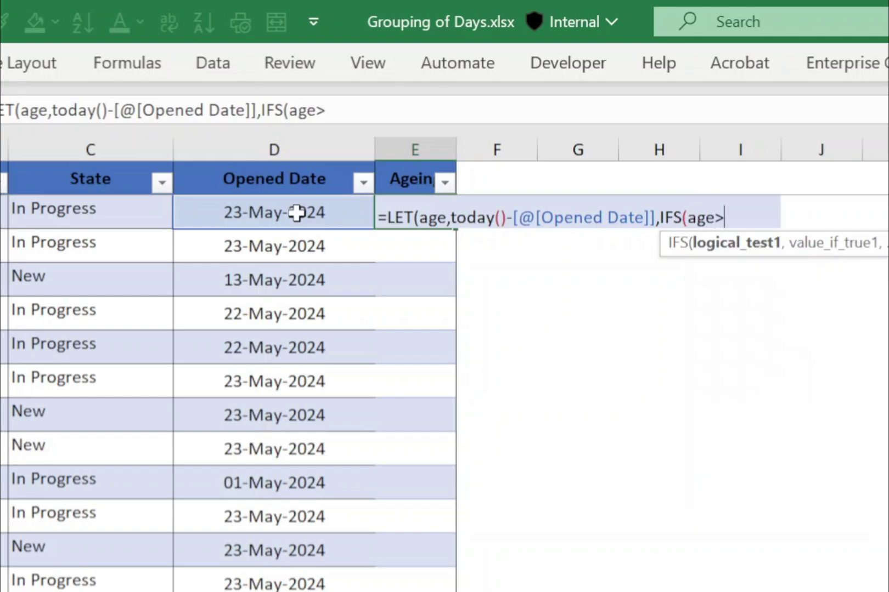
text(90,")
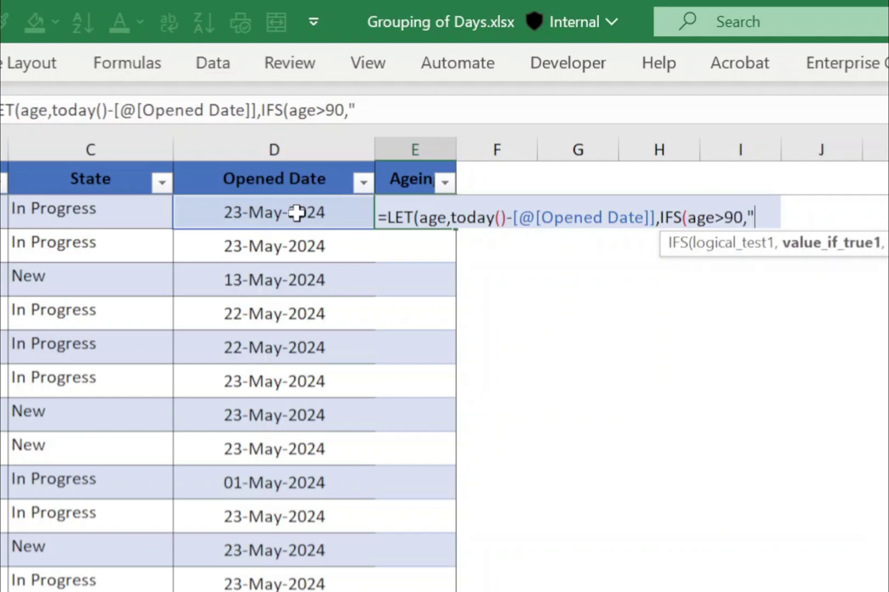
text(90+ days)
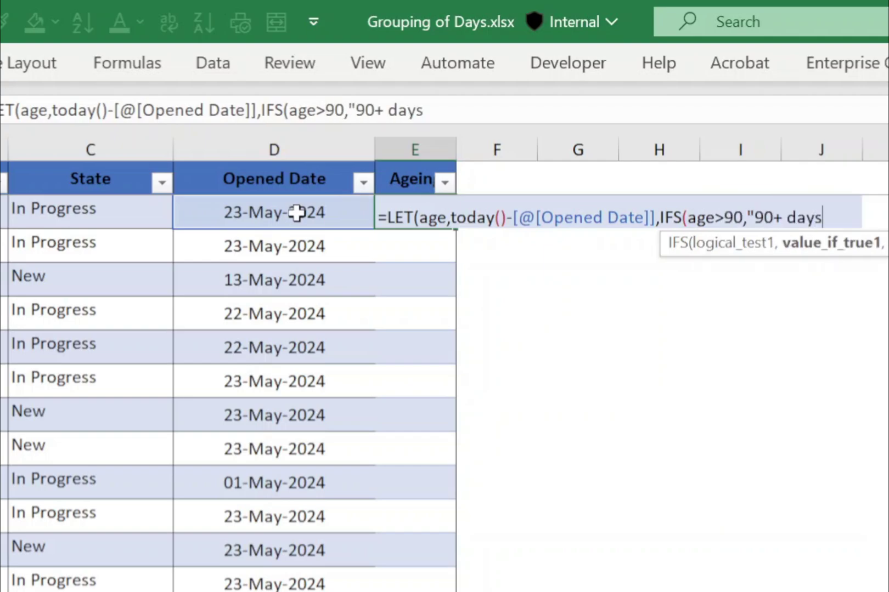
text(",age)
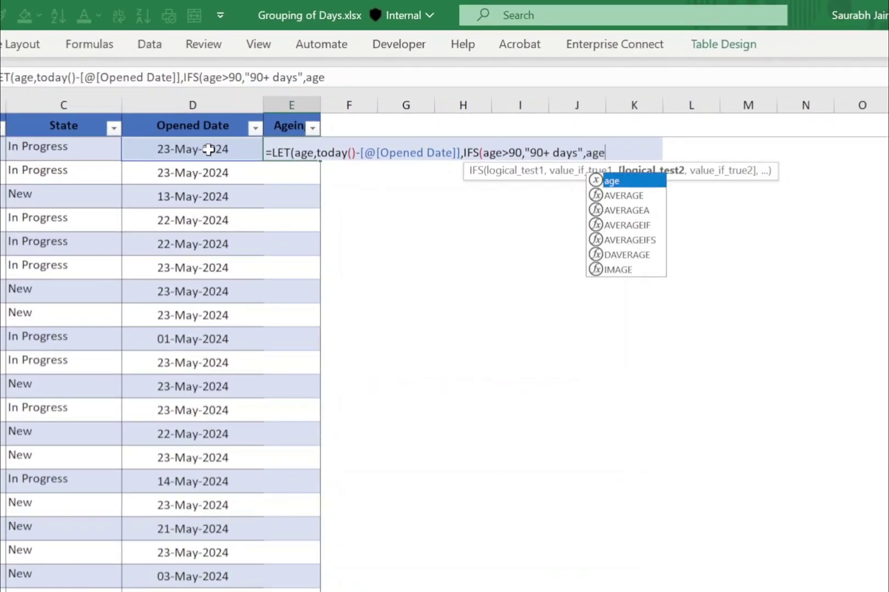
text(> )
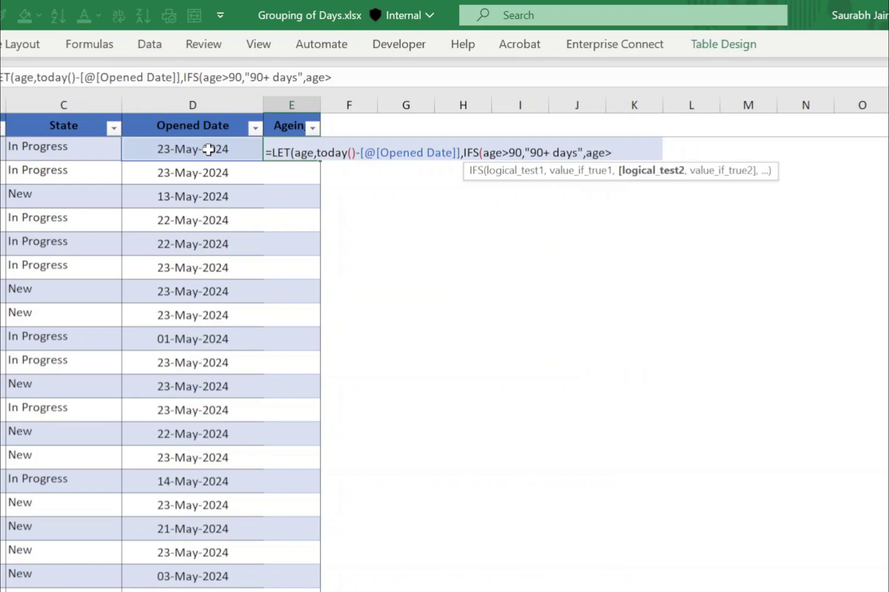
text(60,)
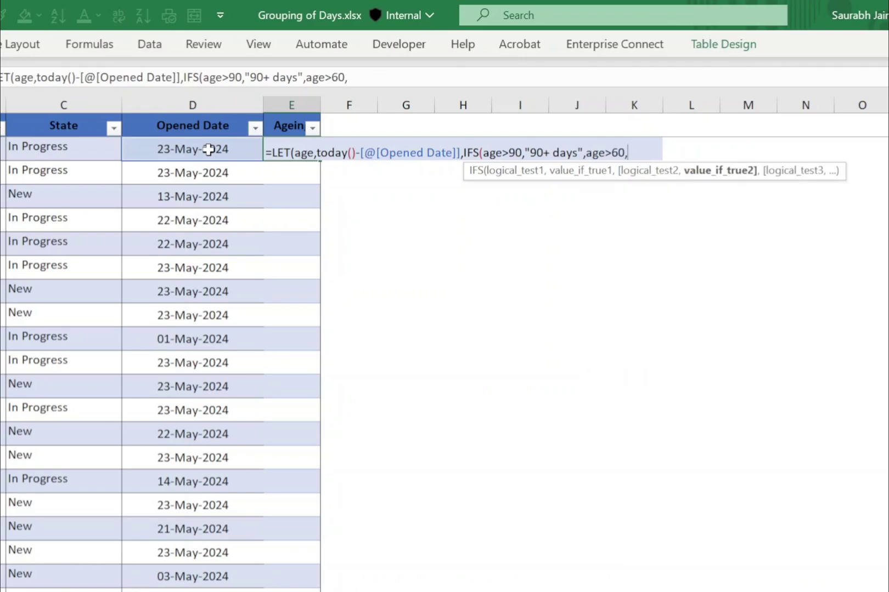
text("61-90 d)
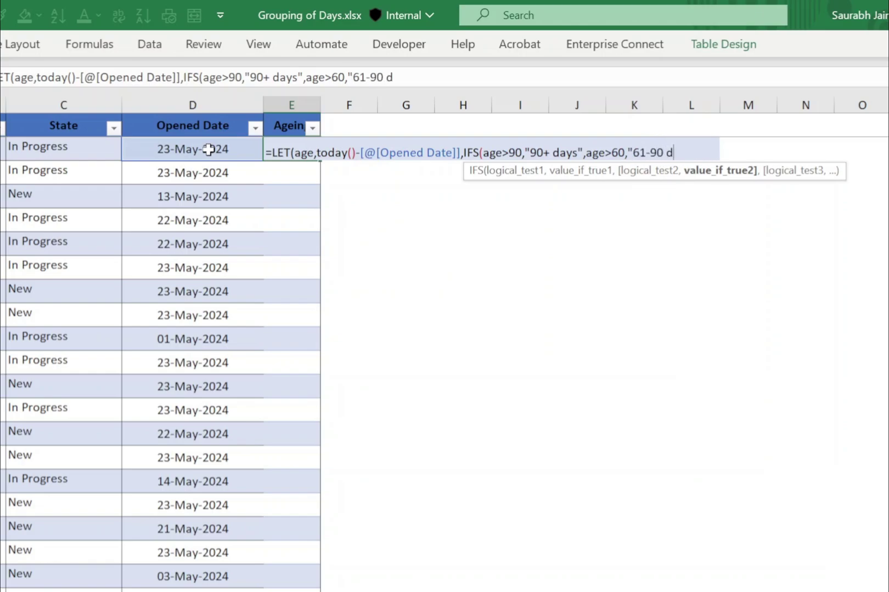
text(ays",)
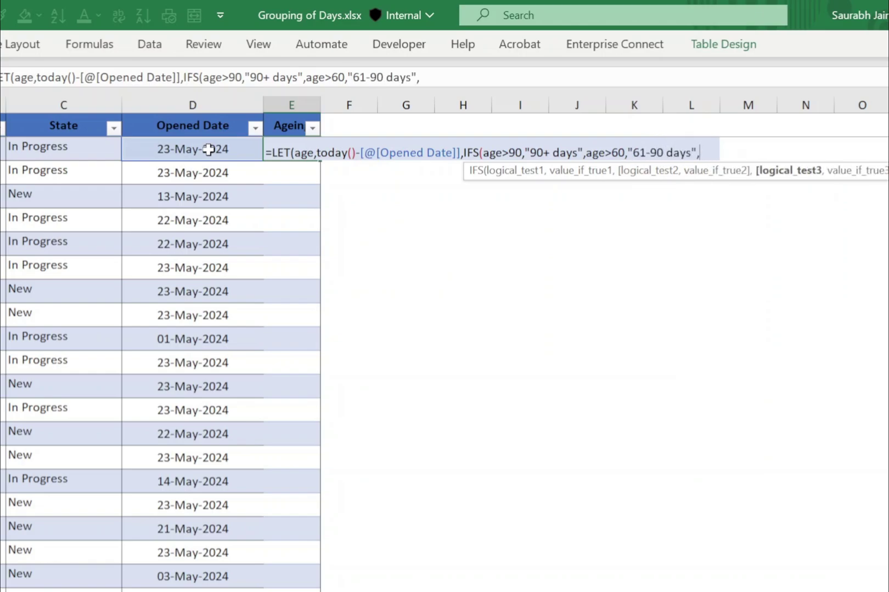
text(age>)
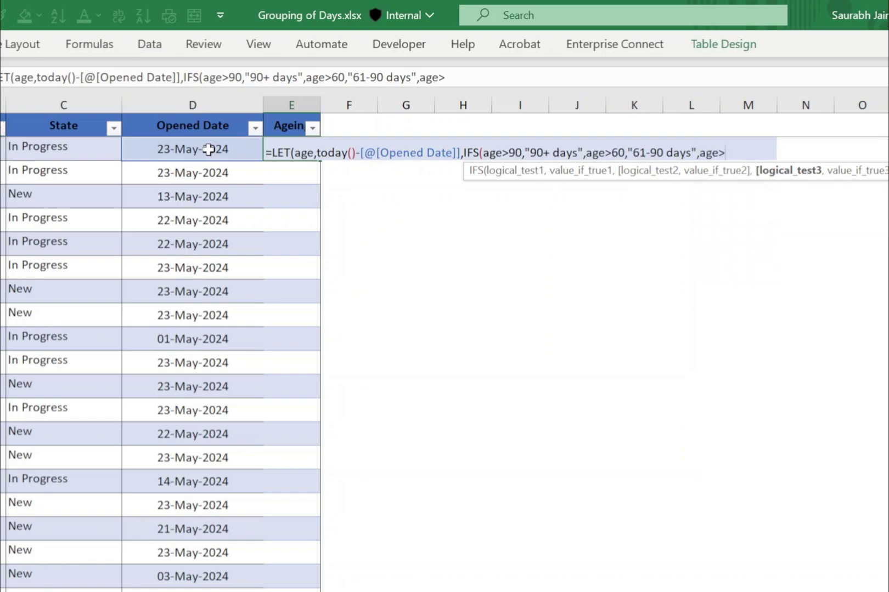
text(30,")
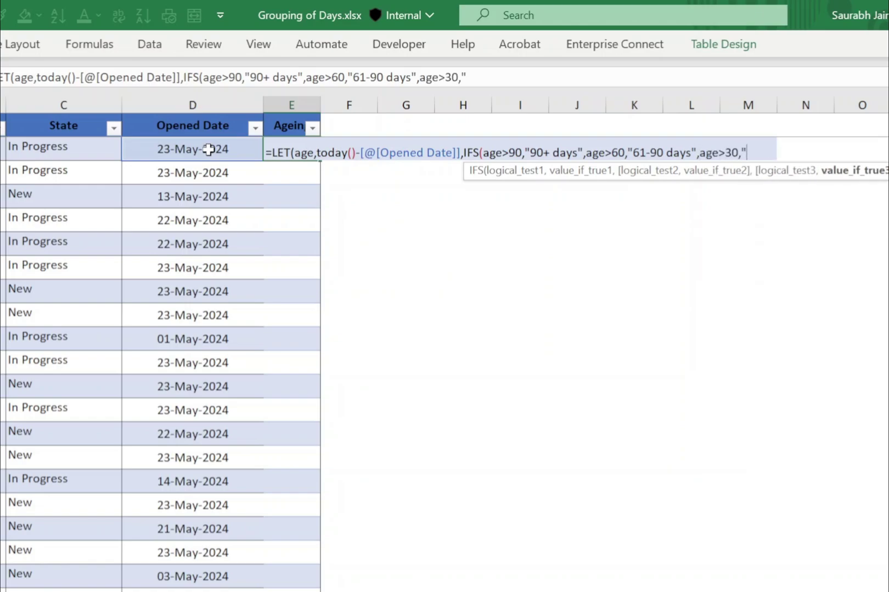
text(31-60 days)
text(",age>10)
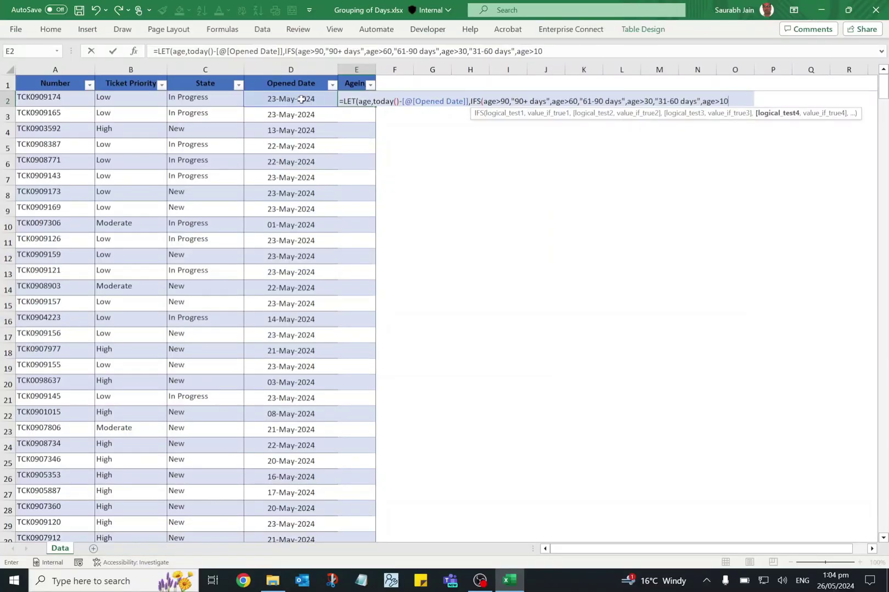
text(,"11-30)
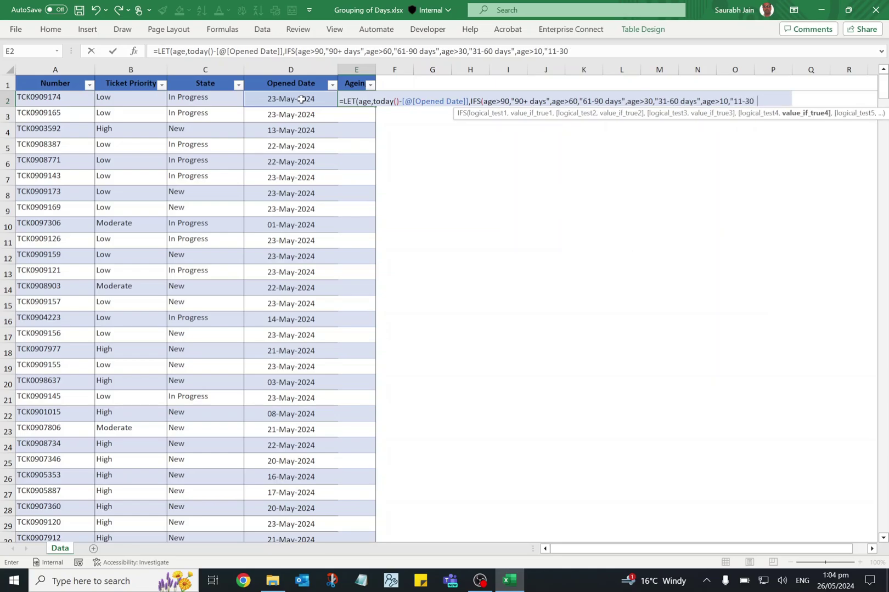
text(",age>5,"6-10)
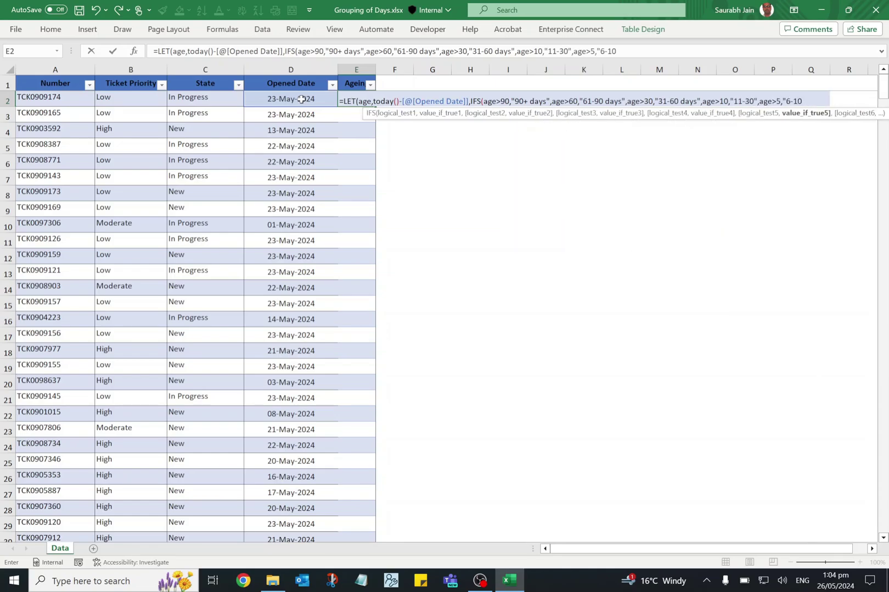
text(",age<=5,"<=5 days")
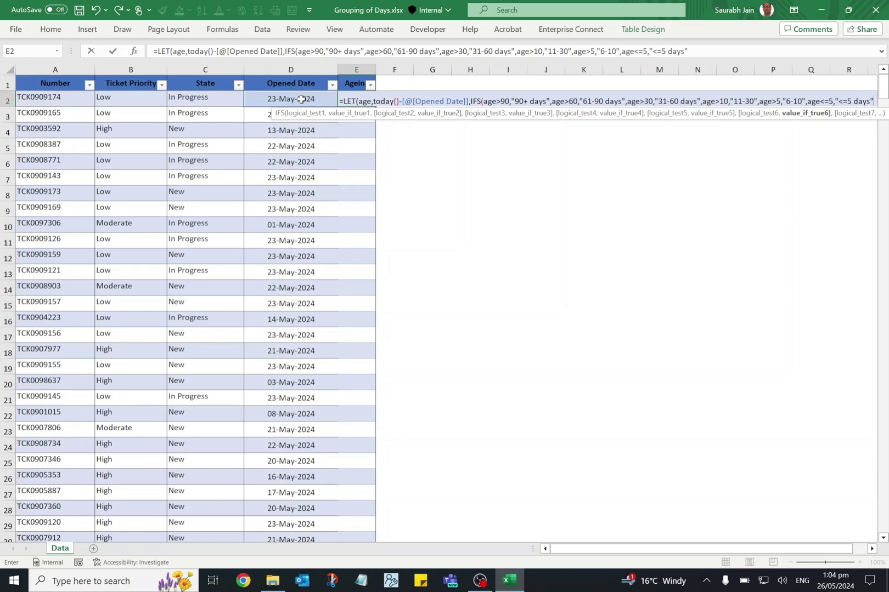
text())
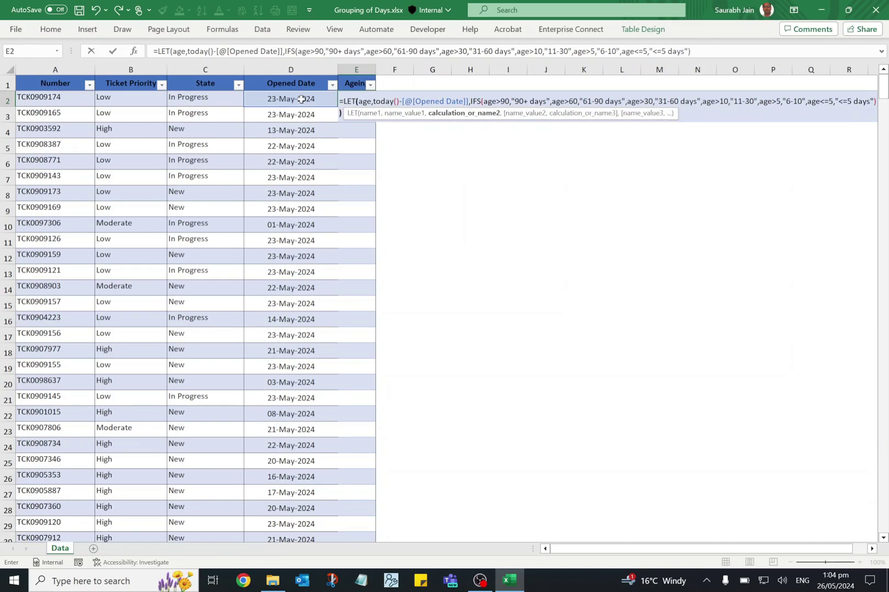
text())
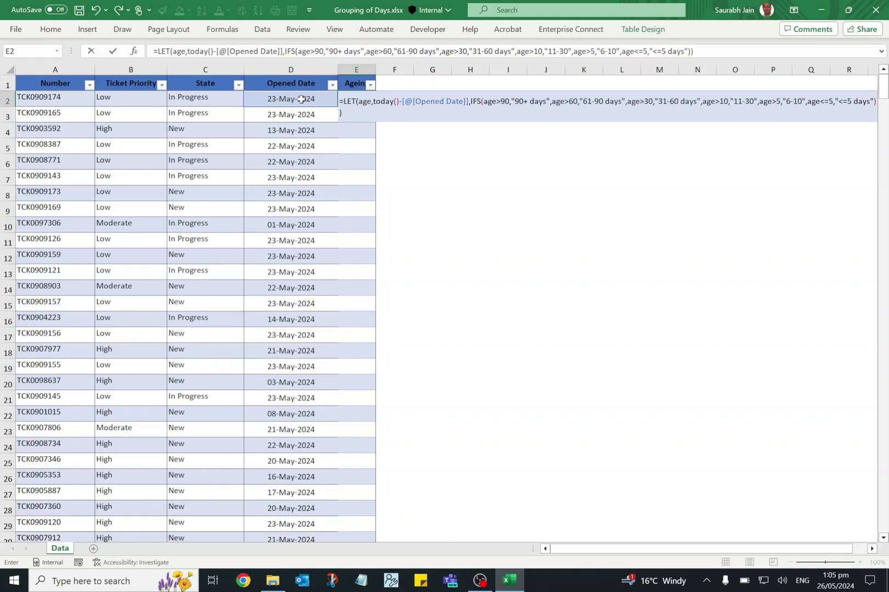
Commit the LET/IFS ageing formula down the column and AutoFit column E's width
key(Return)
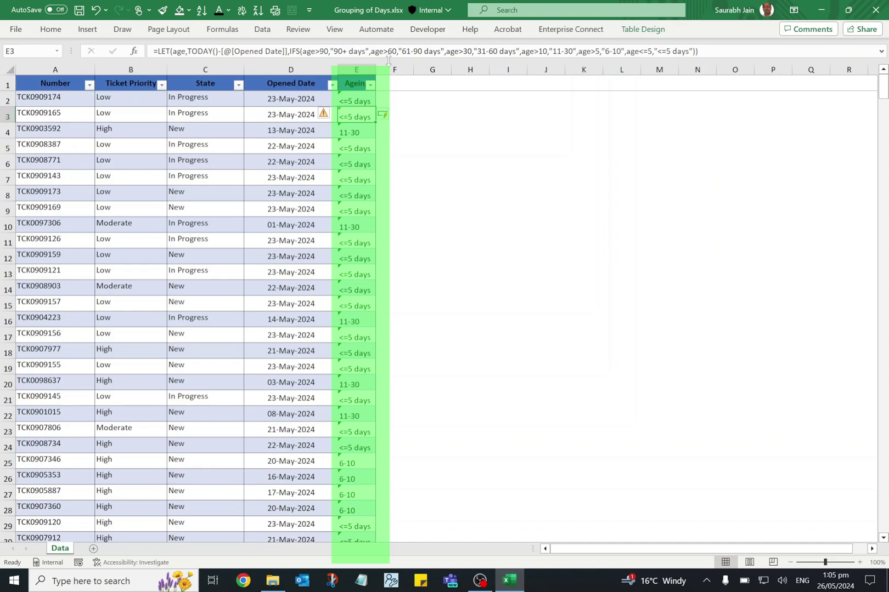
key(alt+h)
key(o)
key(i)
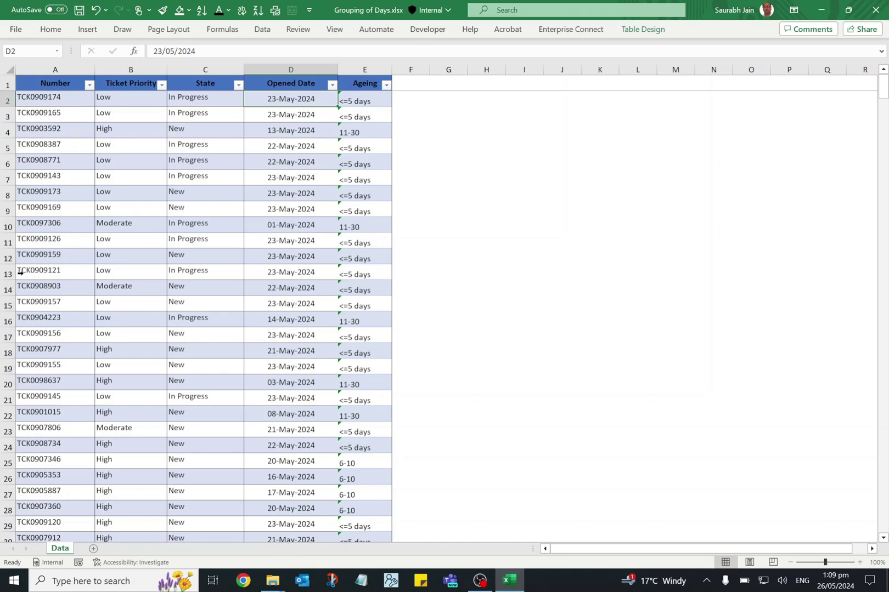
Insert a PivotTable from the ticket table (Table1) onto a new worksheet
click(140, 166)
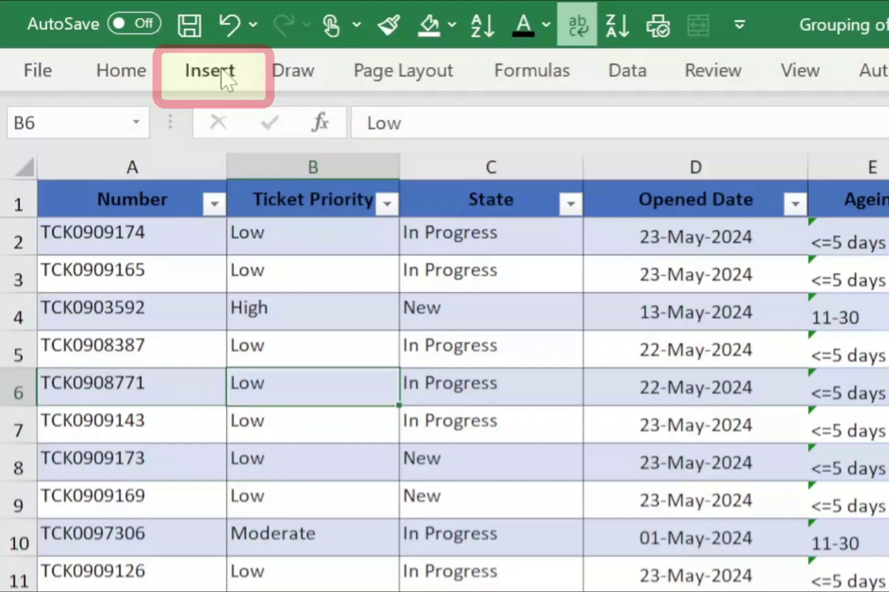
click(90, 30)
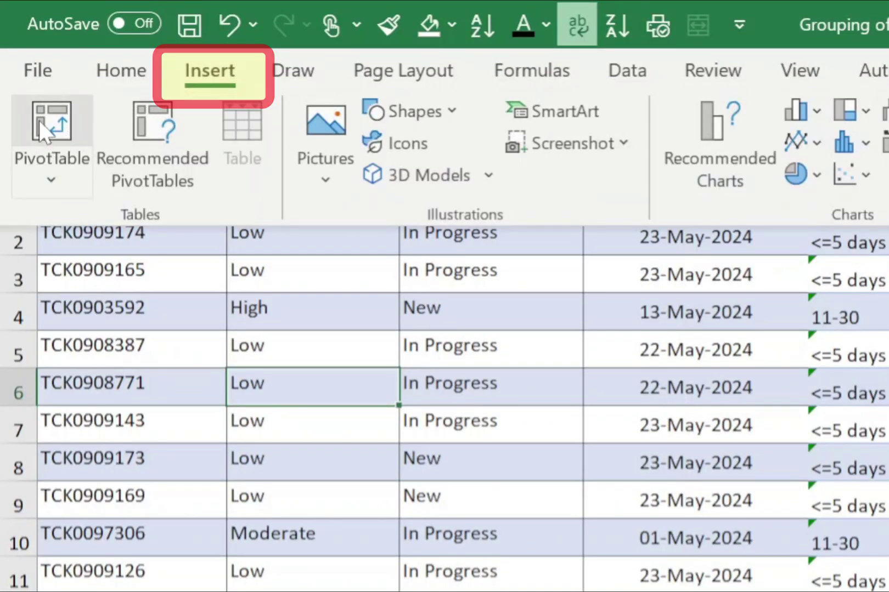
click(43, 125)
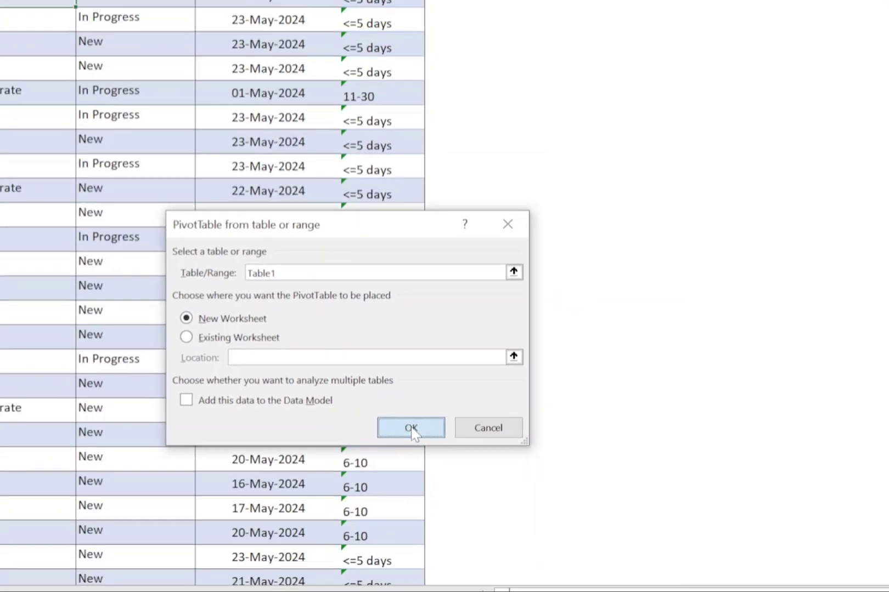
click(434, 419)
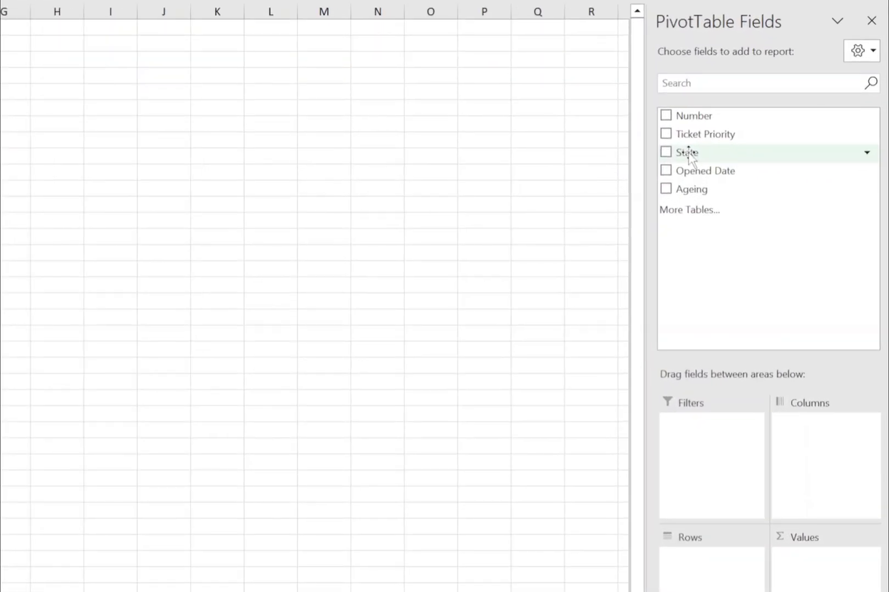
Lay out the pivot with State in columns, Ageing in rows and Count of Number as values
drag(689, 157, 827, 468)
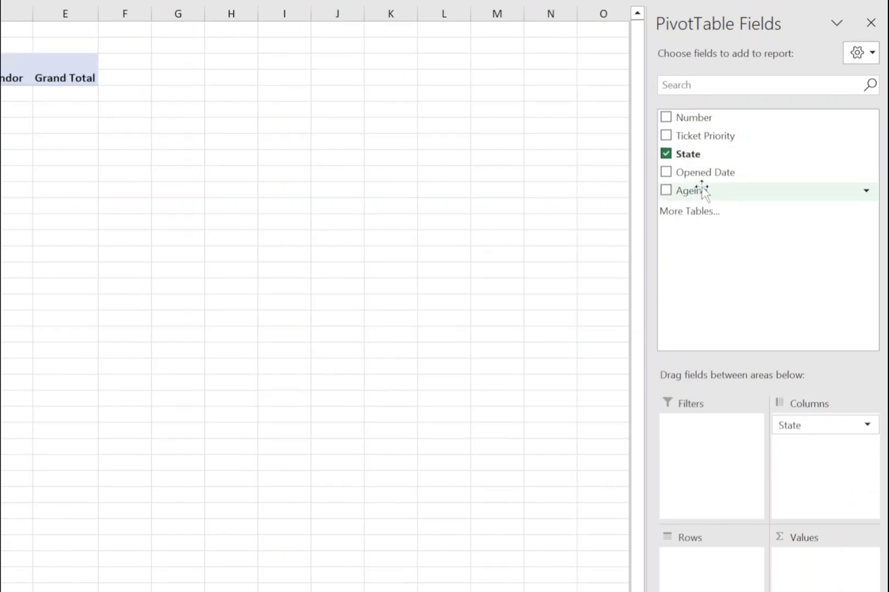
drag(703, 192, 710, 559)
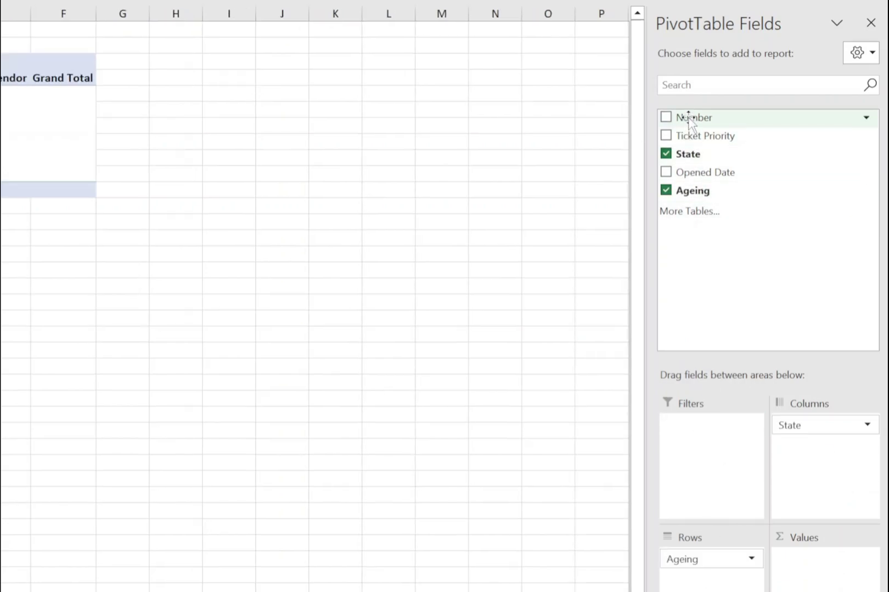
drag(688, 120, 826, 587)
Apply a dark blue style from the PivotTable Design styles gallery
click(273, 161)
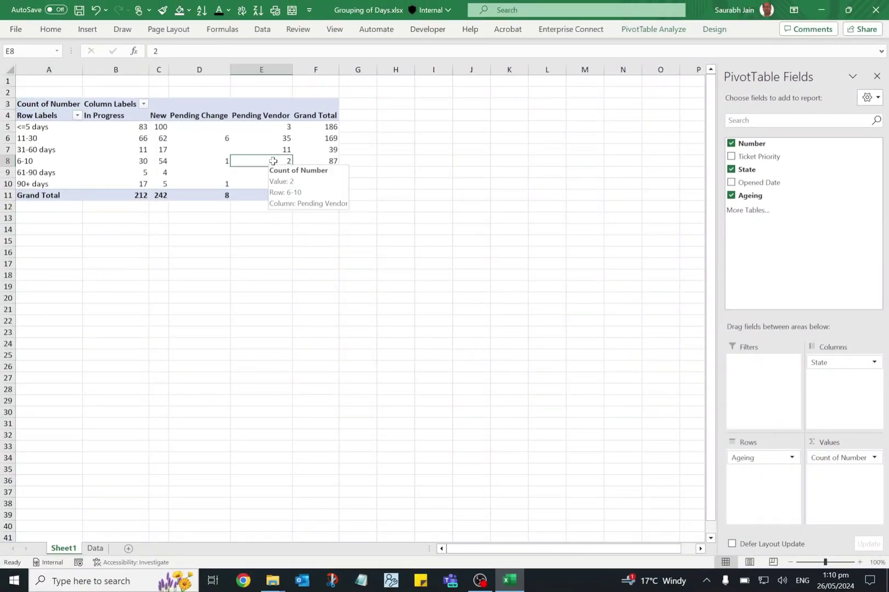
click(715, 30)
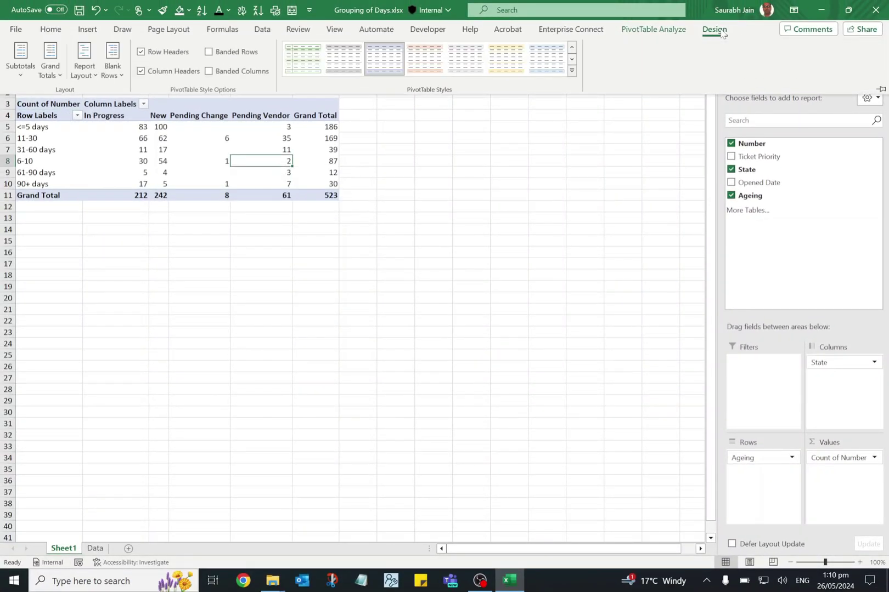
click(573, 61)
click(573, 60)
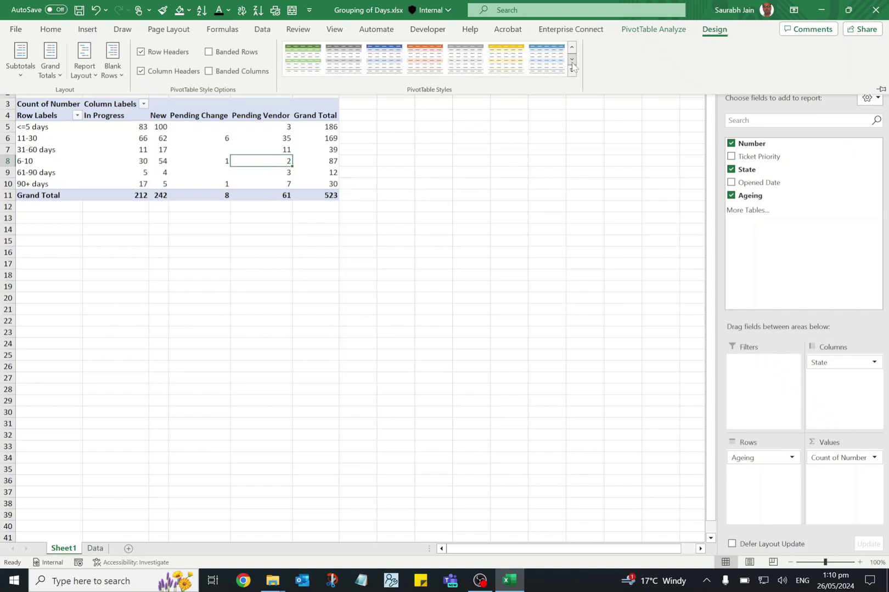
click(573, 48)
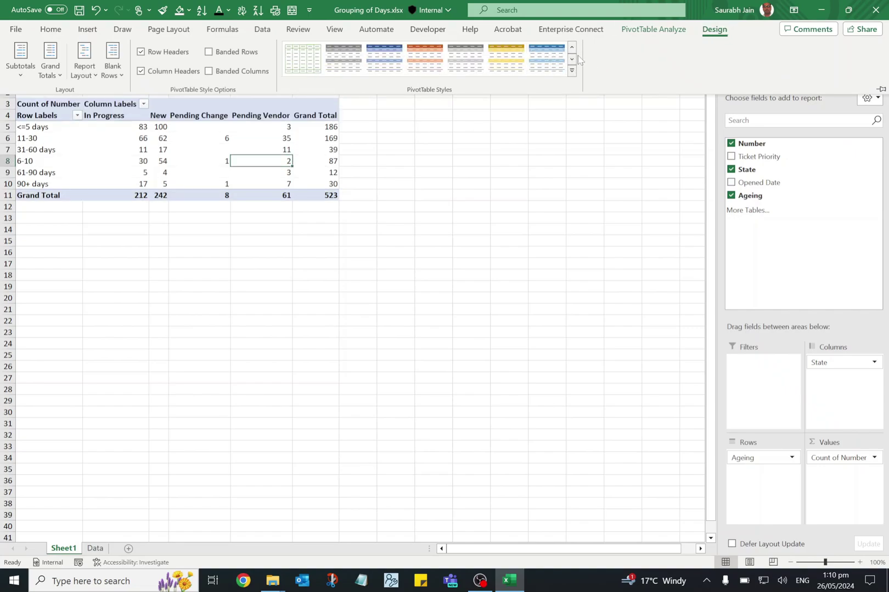
click(546, 58)
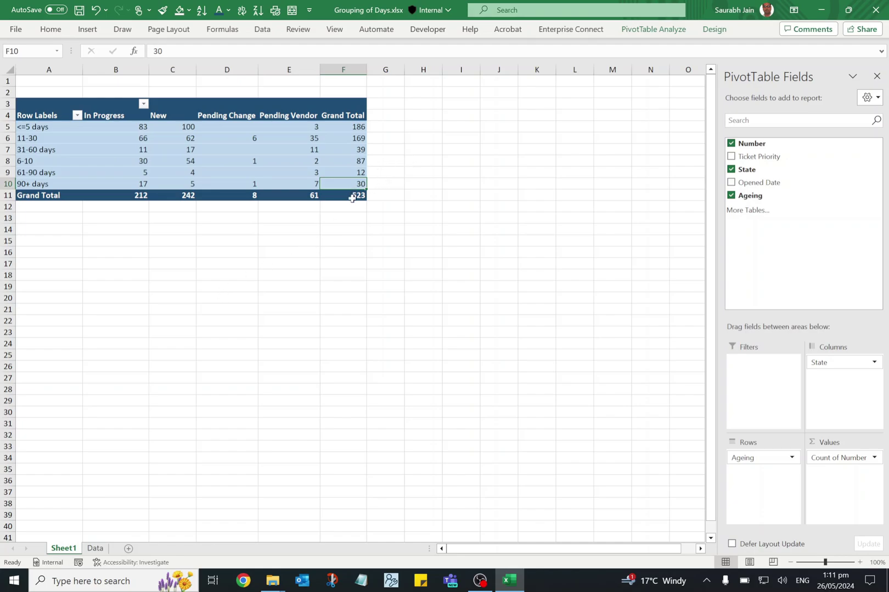
Copy the first pivot table (A2:F11) and paste a duplicate at A14
mouse_move(354, 195)
mouse_down()
mouse_move(74, 124)
mouse_move(47, 97)
mouse_up()
key(ctrl+c)
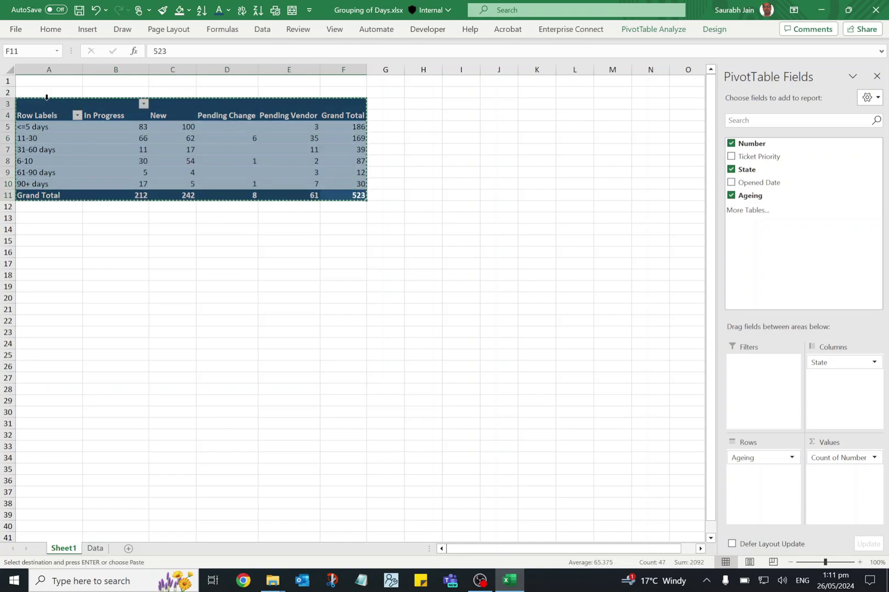
click(35, 231)
key(ctrl+v)
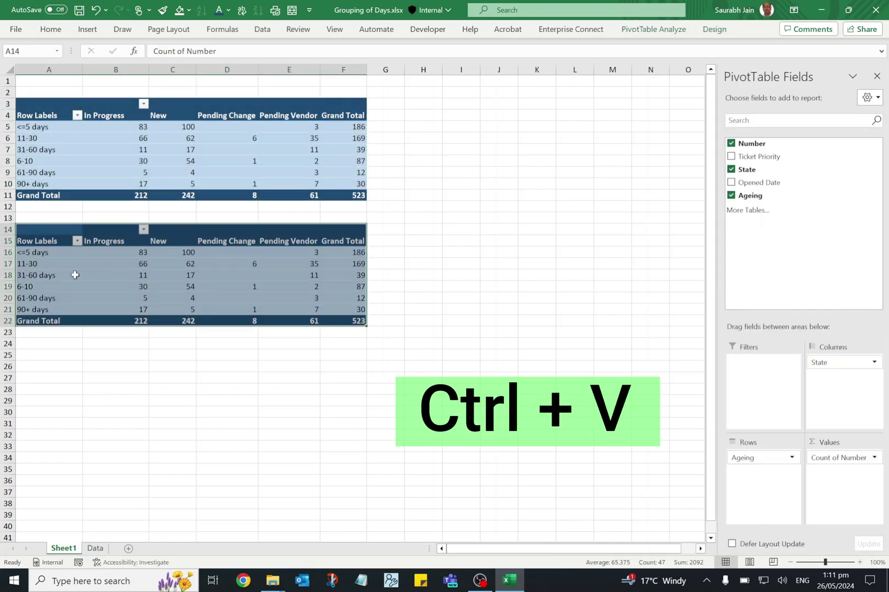
Replace State with Ticket Priority in the copied pivot's columns and widen column C
click(74, 274)
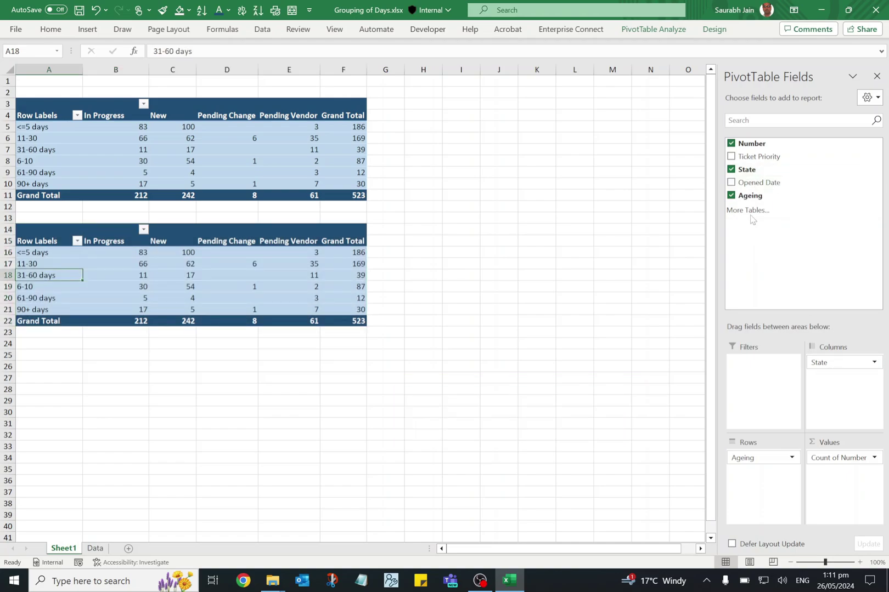
click(732, 170)
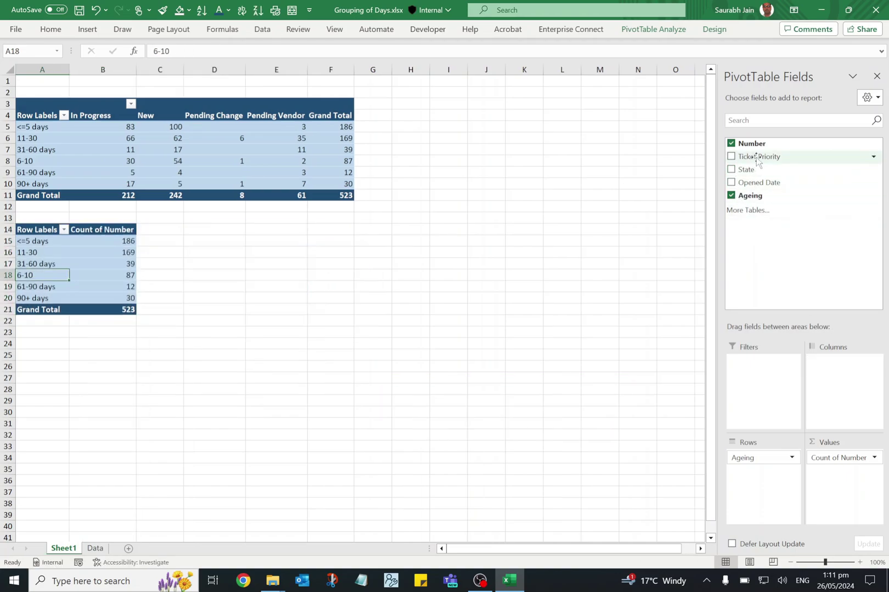
drag(757, 159, 848, 404)
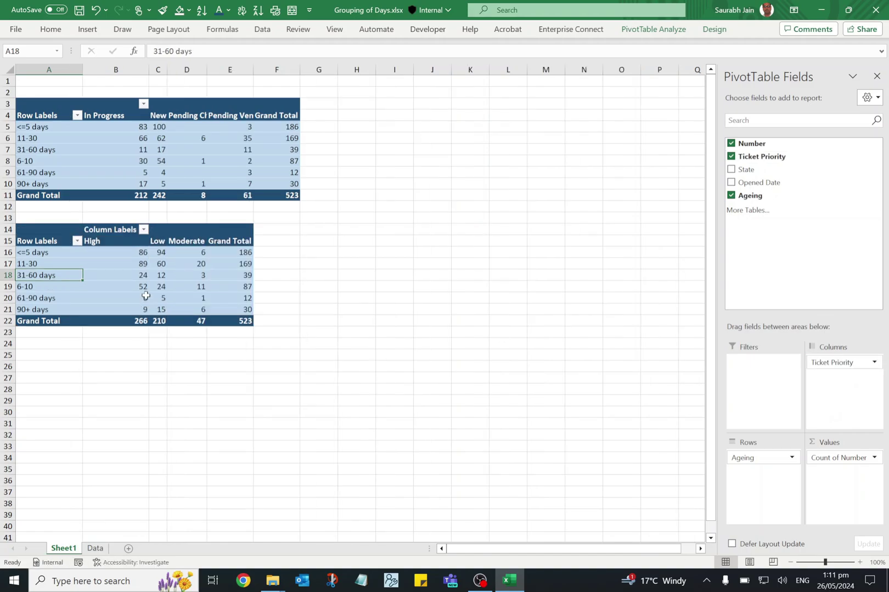
drag(167, 67, 195, 67)
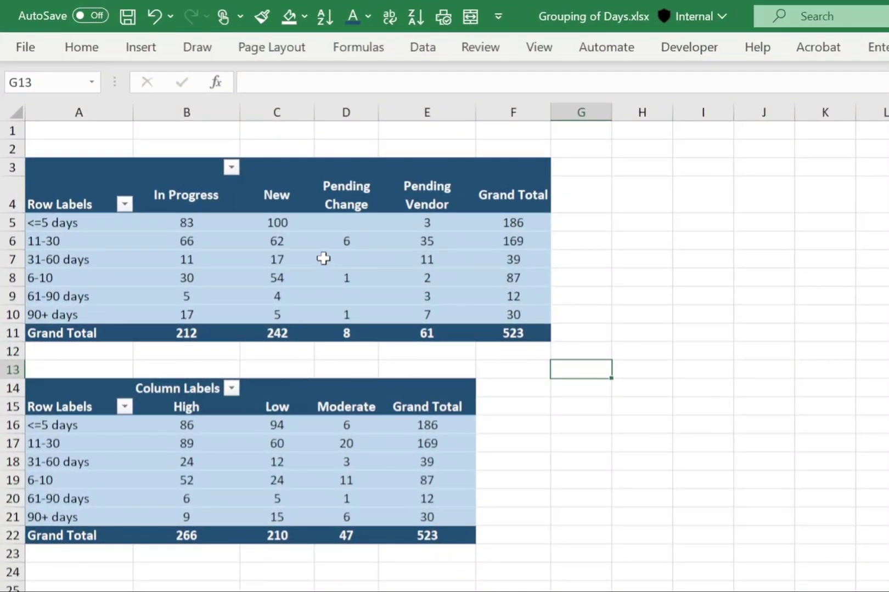
Insert a 3-D Stacked Column pivot chart from the first pivot and move it below the second pivot
click(262, 246)
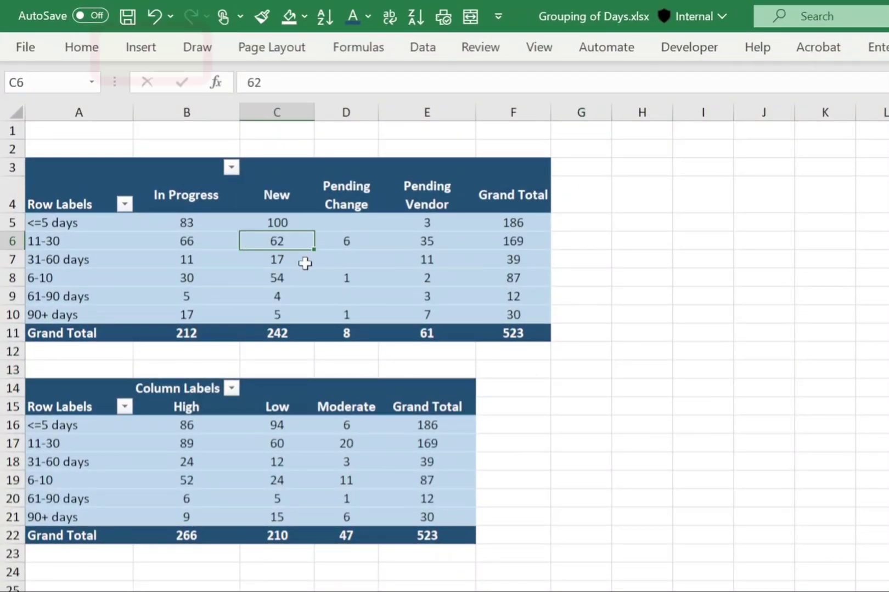
click(144, 49)
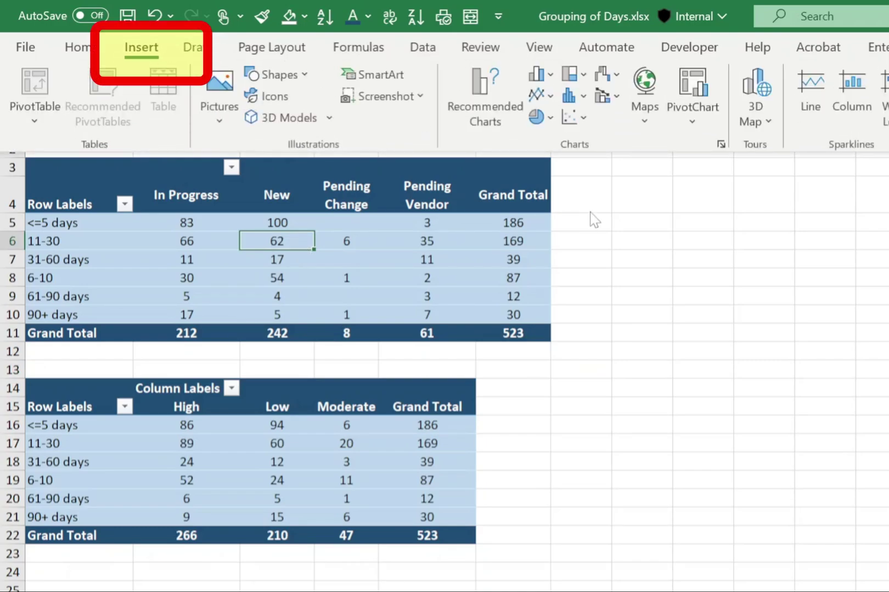
click(485, 107)
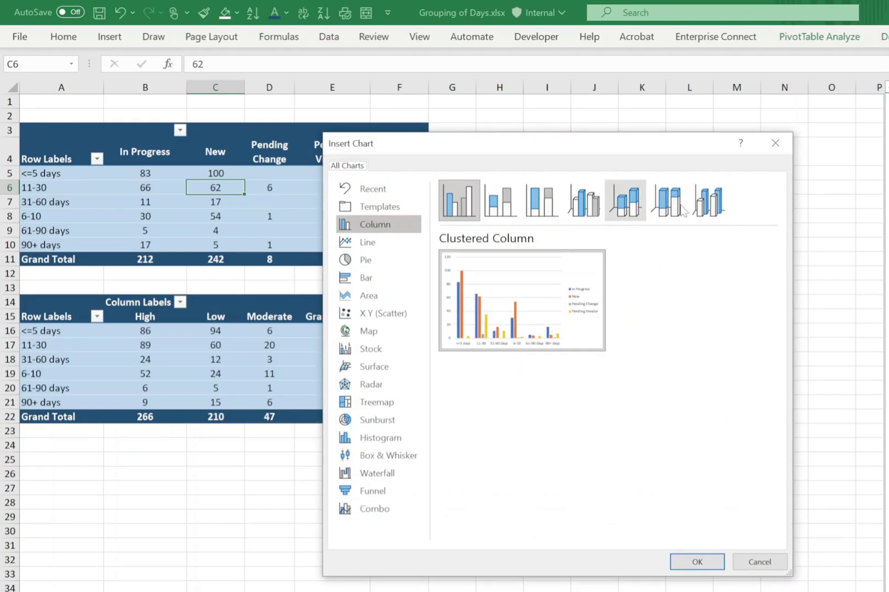
click(632, 212)
click(697, 562)
drag(561, 311, 310, 472)
Hide all PivotChart field buttons, place the legend at the bottom, and add data labels to the stacked columns
right_click(335, 516)
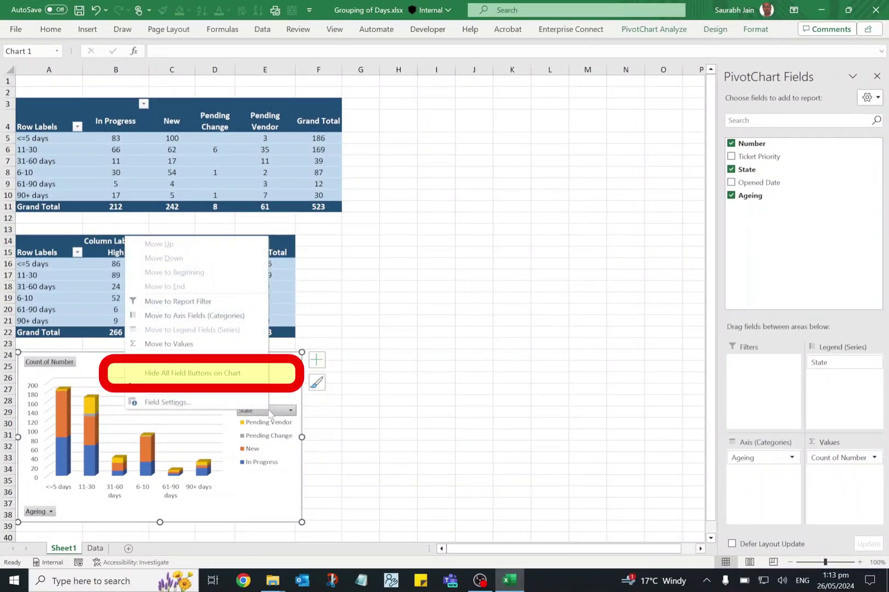
click(215, 374)
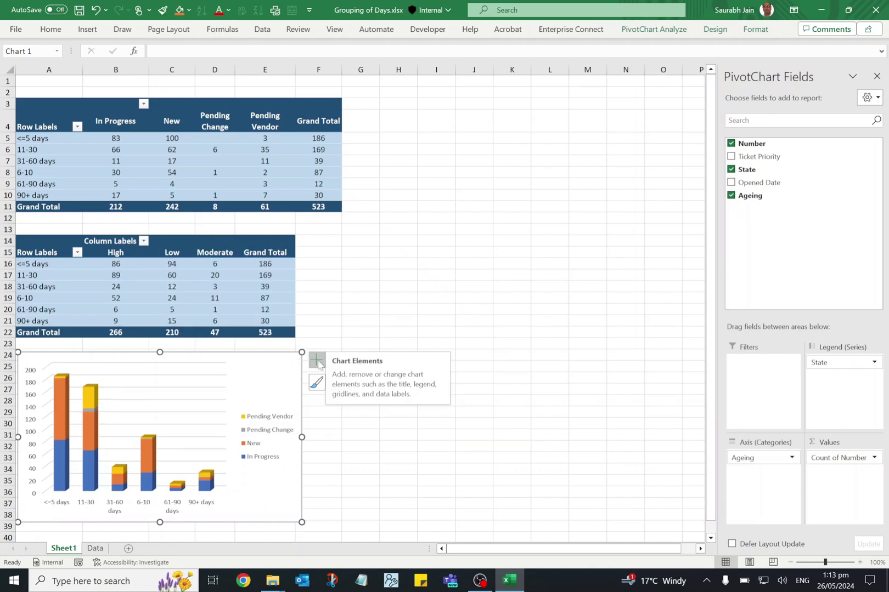
click(319, 365)
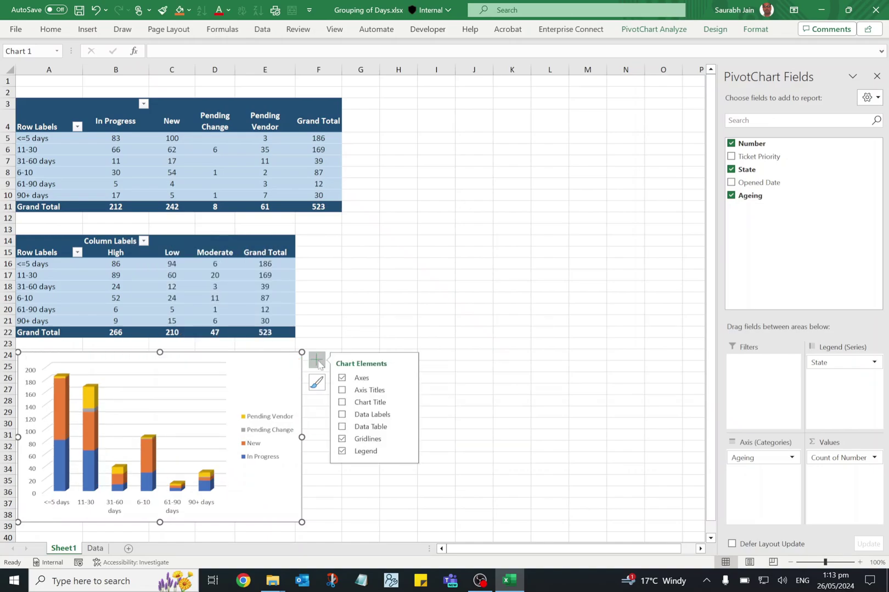
click(407, 451)
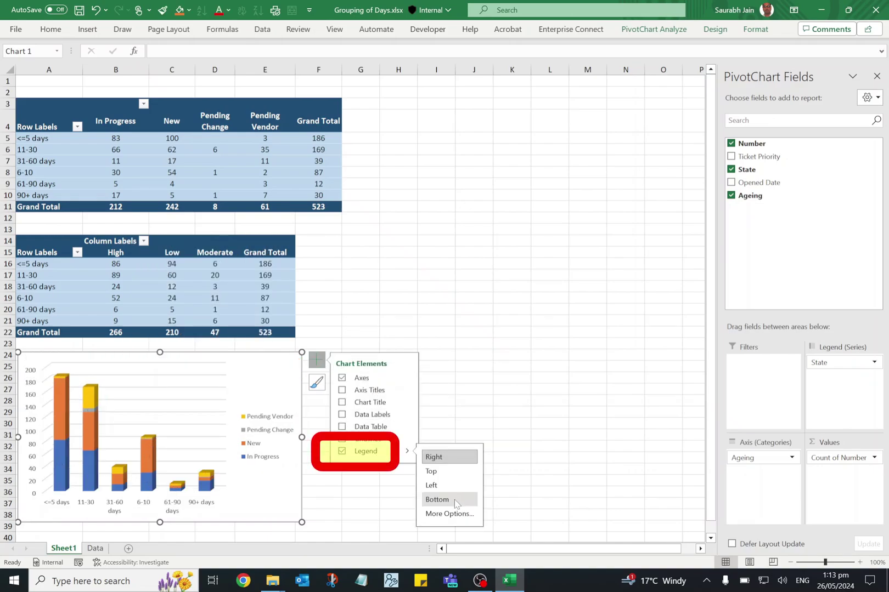
click(455, 504)
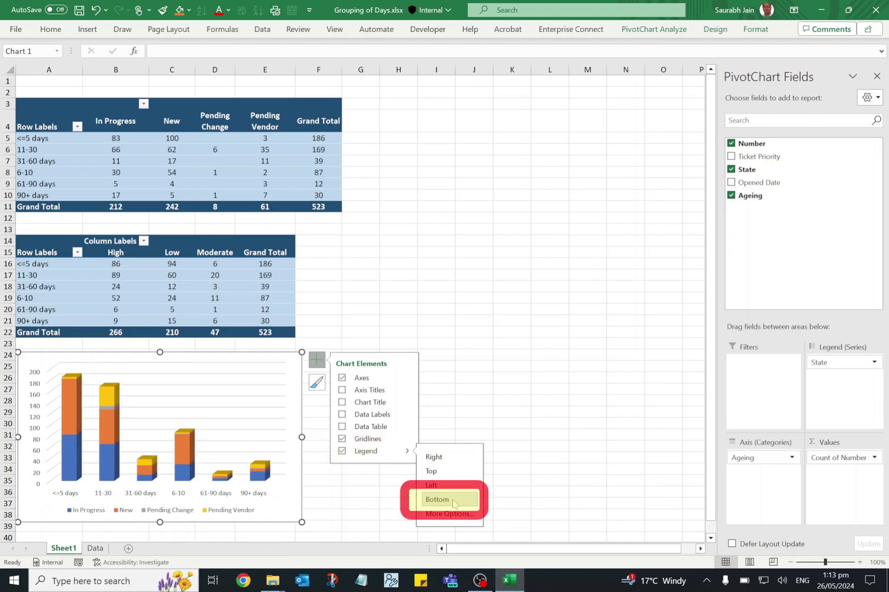
click(343, 415)
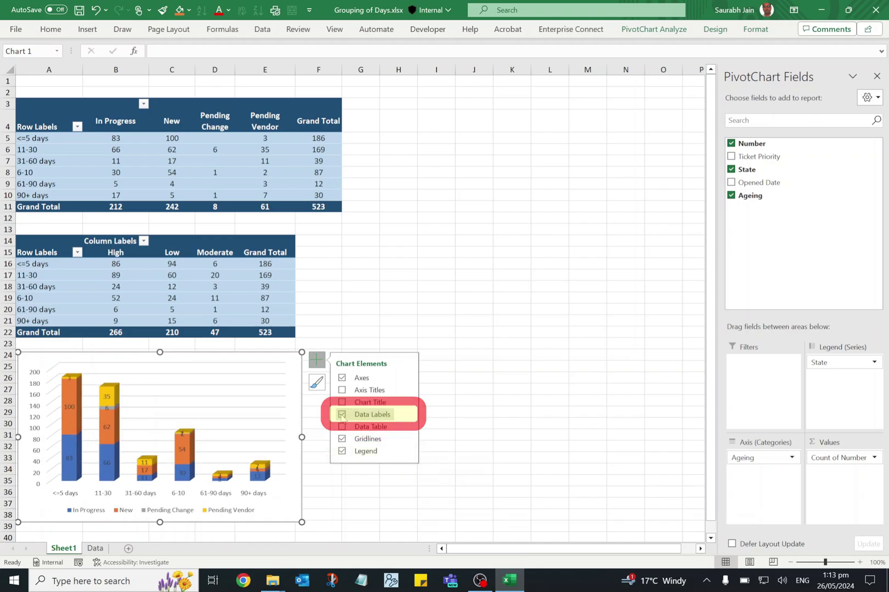
click(572, 298)
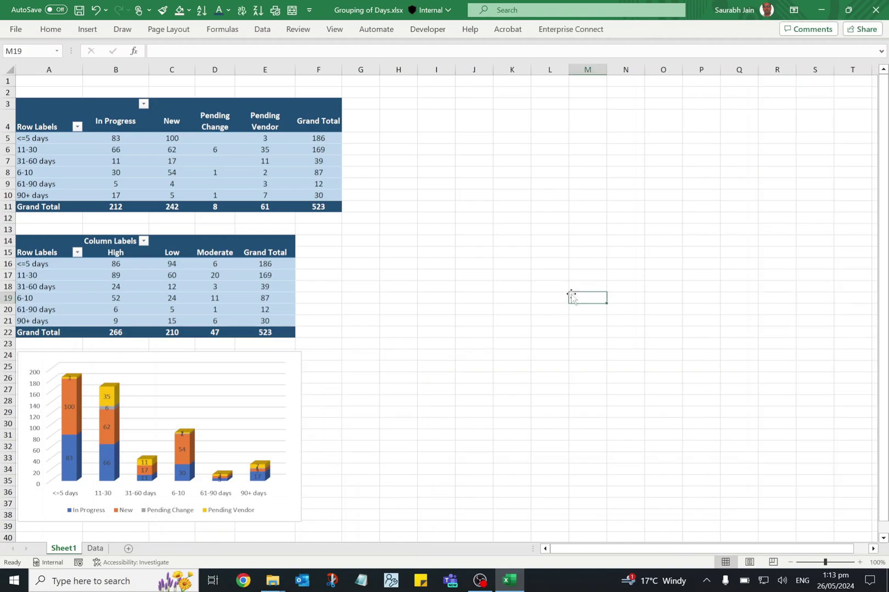